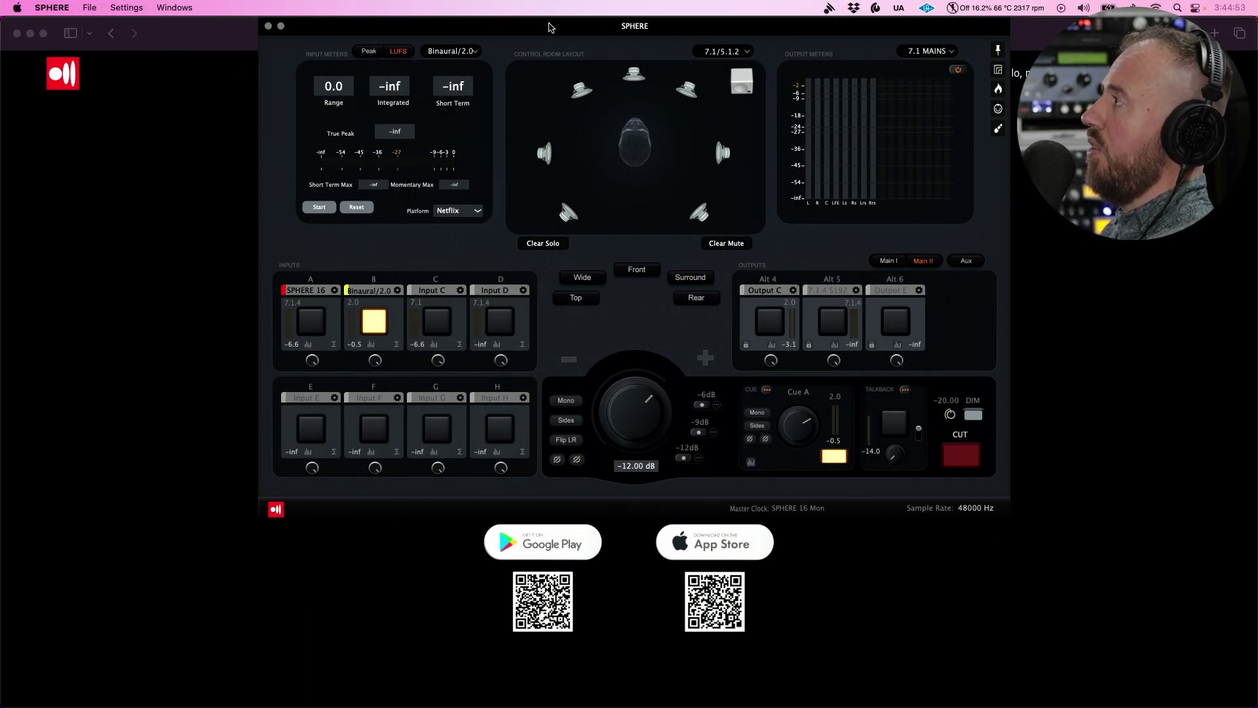
- Check for SPHERE software updates and dismiss the result
left_click(127, 8)
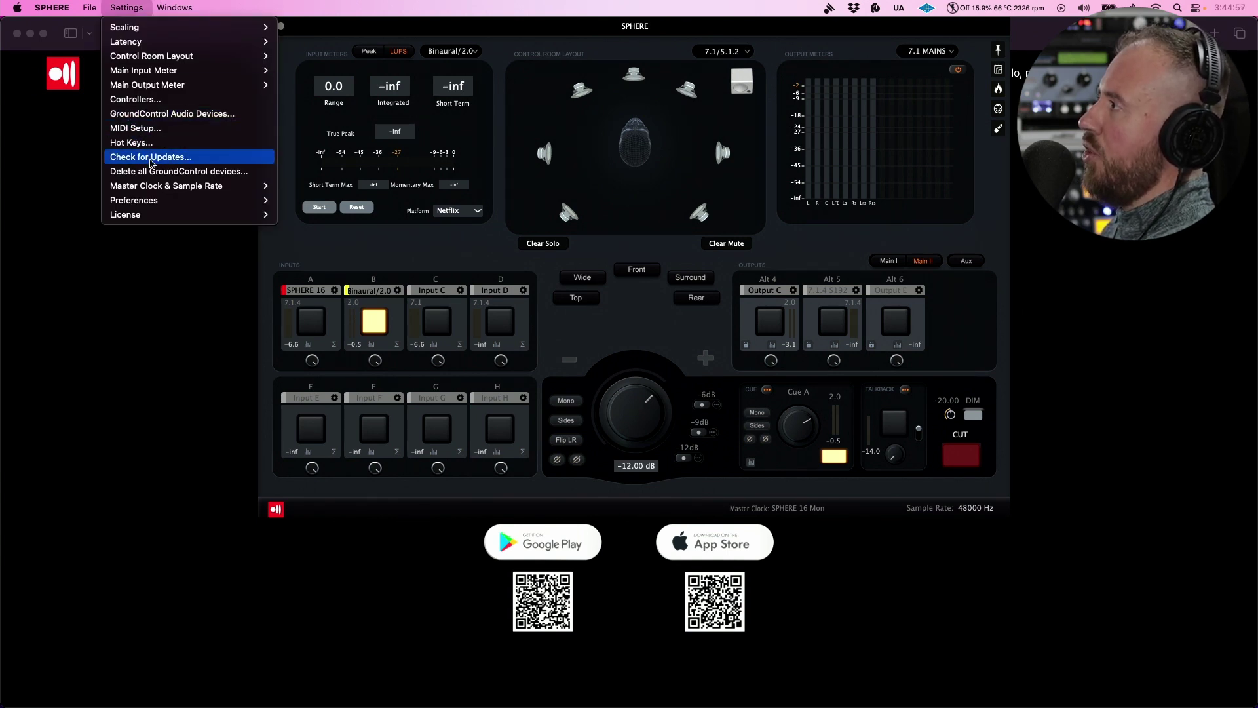
left_click(150, 157)
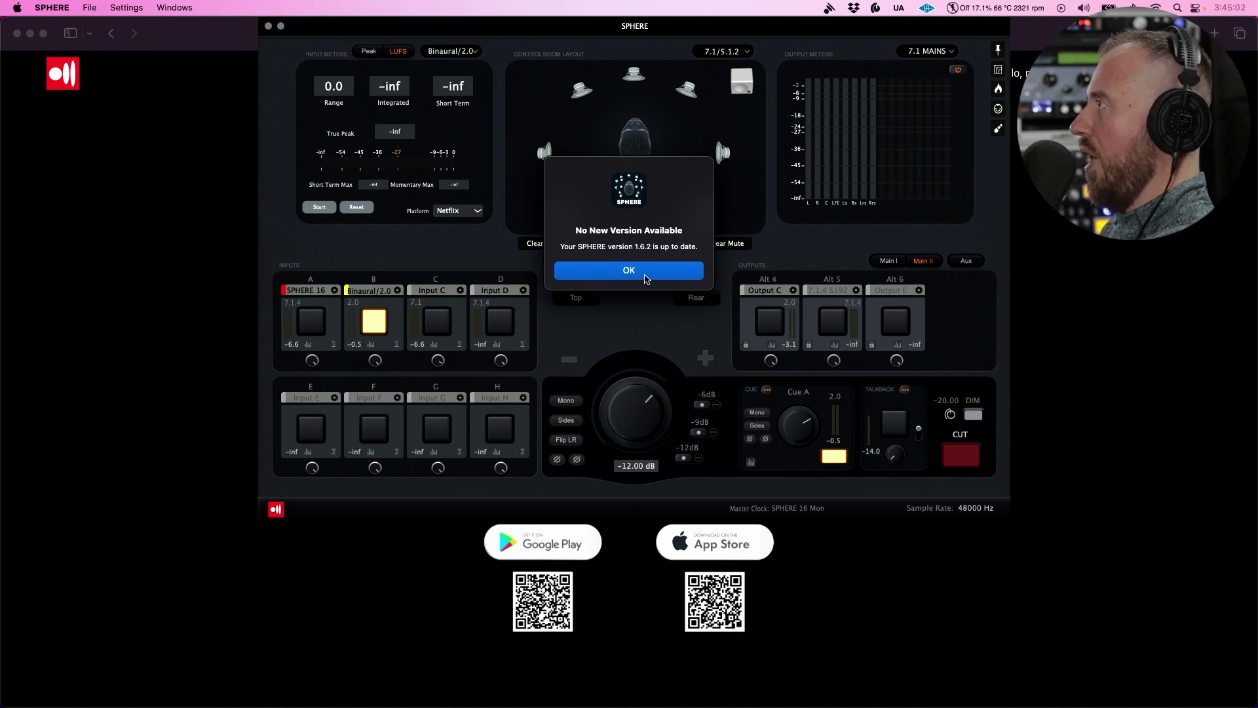
left_click(646, 279)
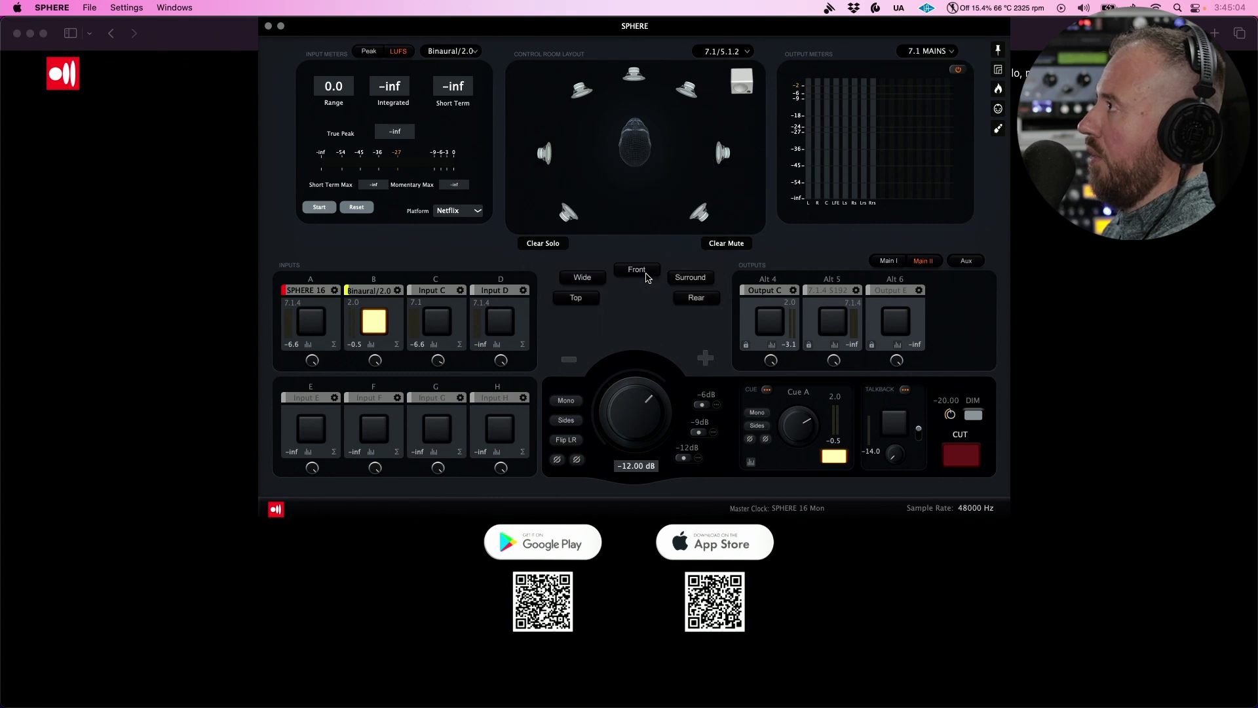
- Connect SPHERE Connect as a remote controller and close the controller setup
left_click(126, 8)
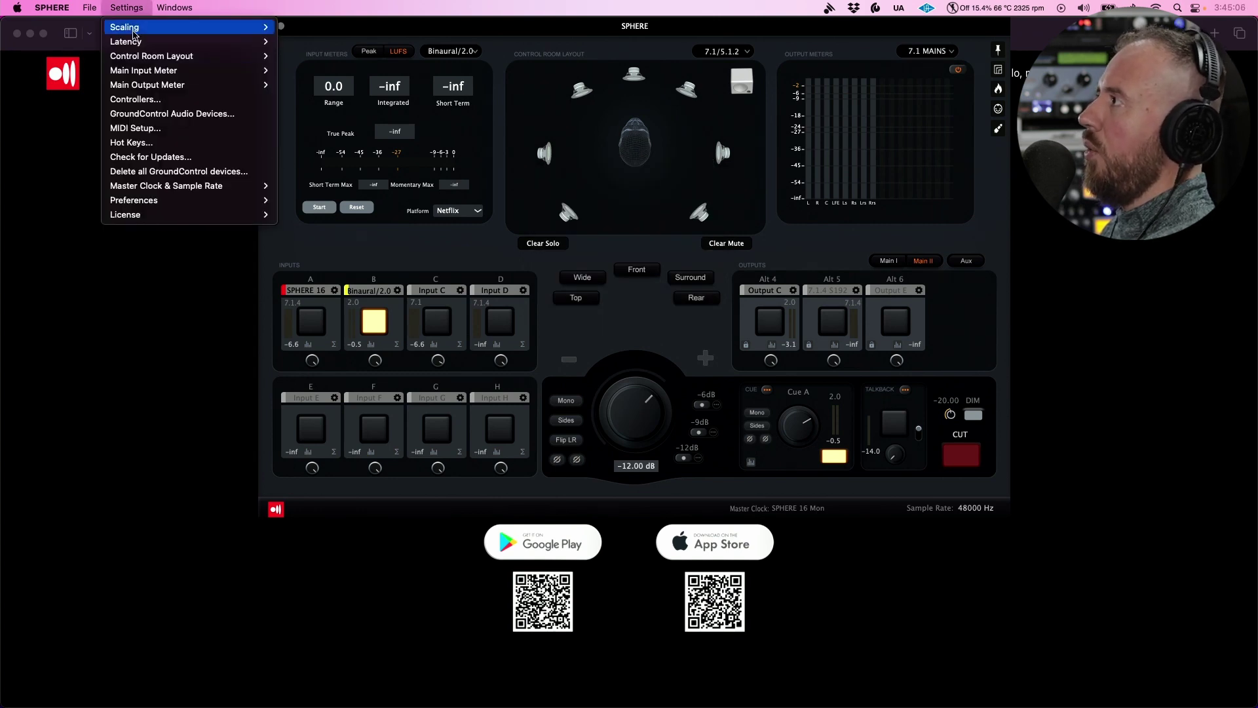
left_click(137, 100)
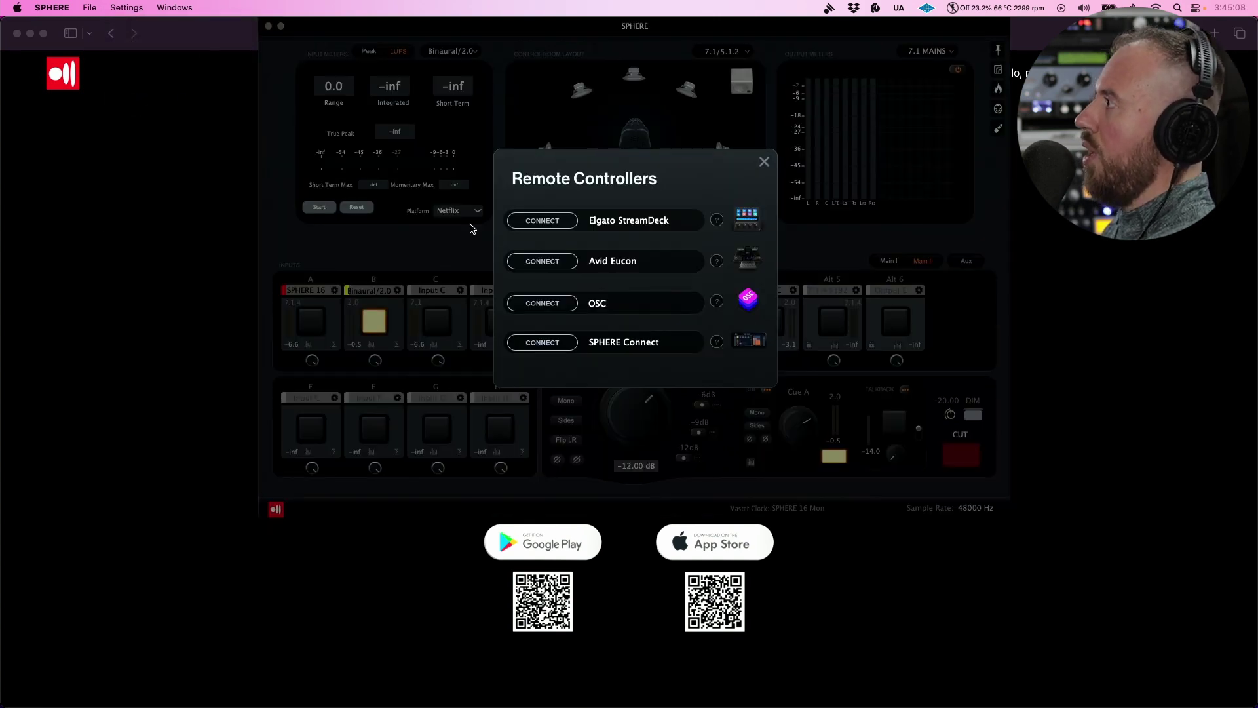
left_click(543, 343)
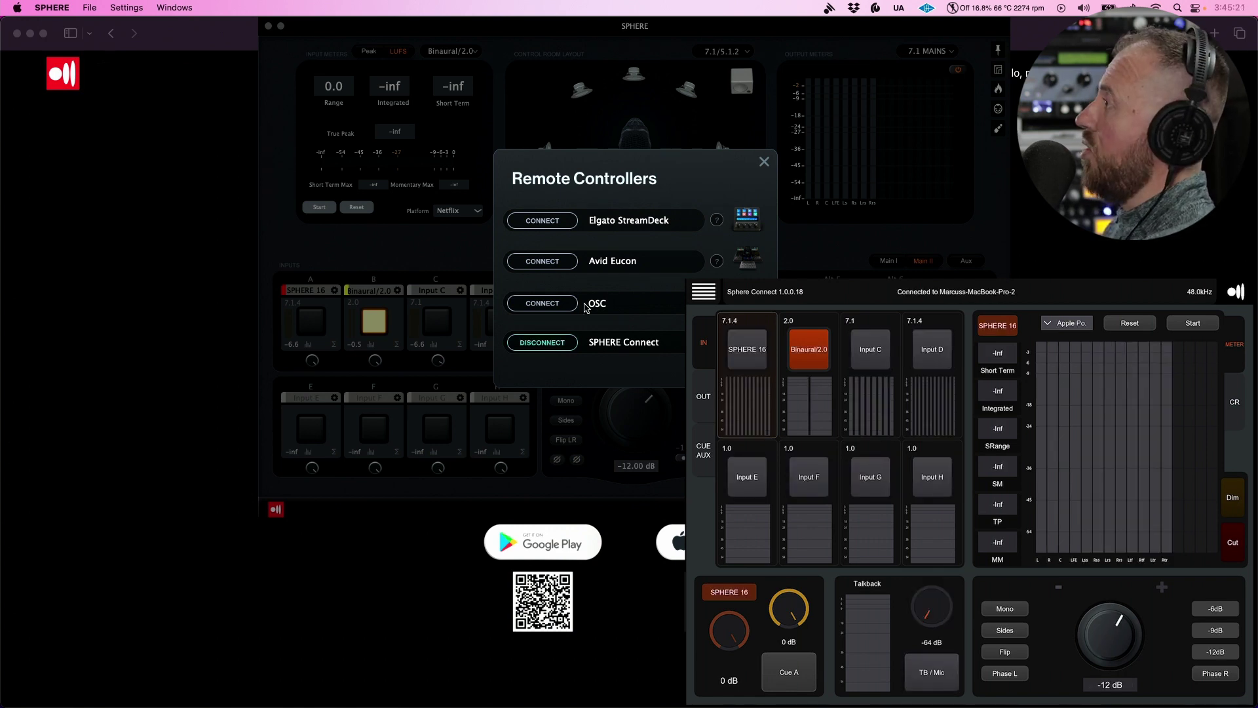
left_click(763, 162)
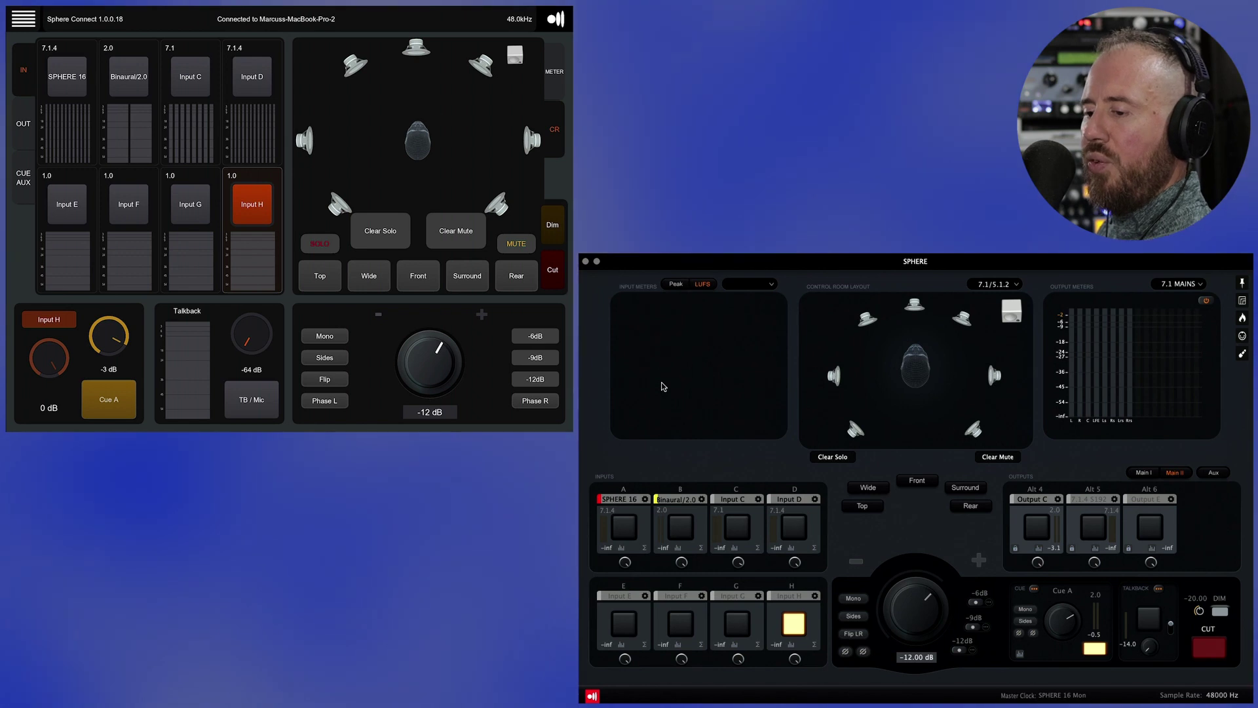
- Show the Main I, Main II and Aux output banks in turn
left_click(1154, 474)
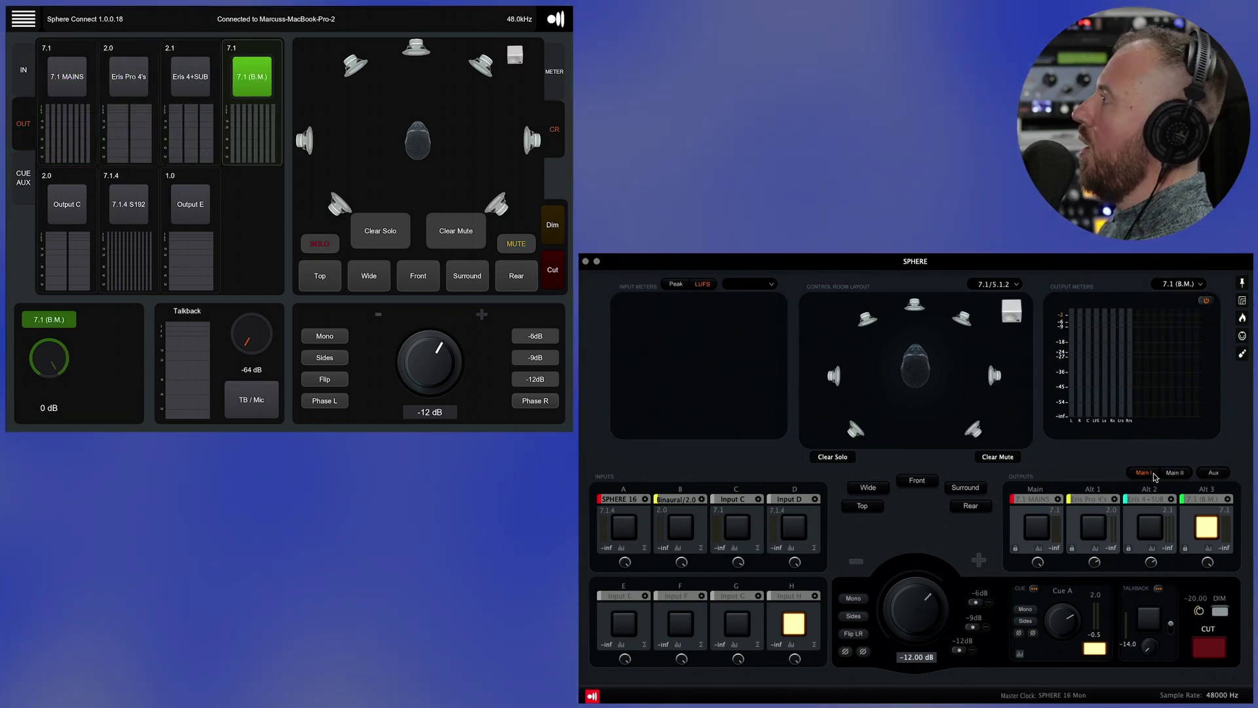
left_click(1177, 473)
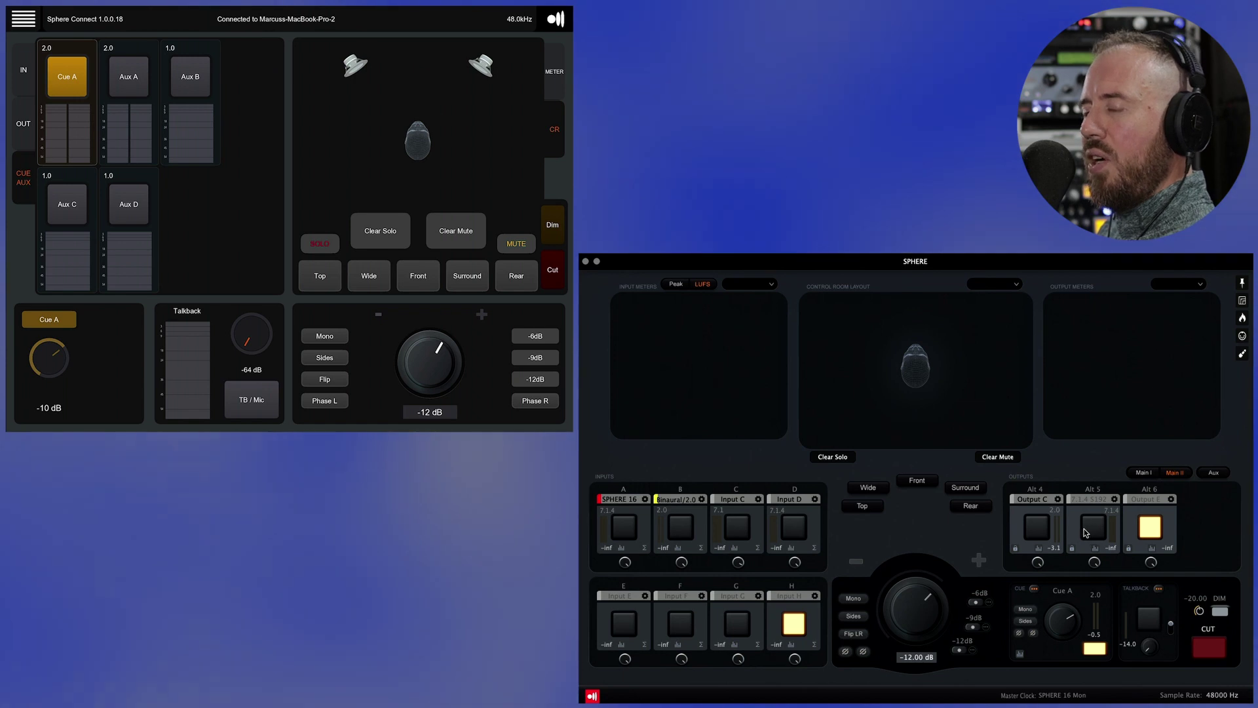
left_click(1216, 473)
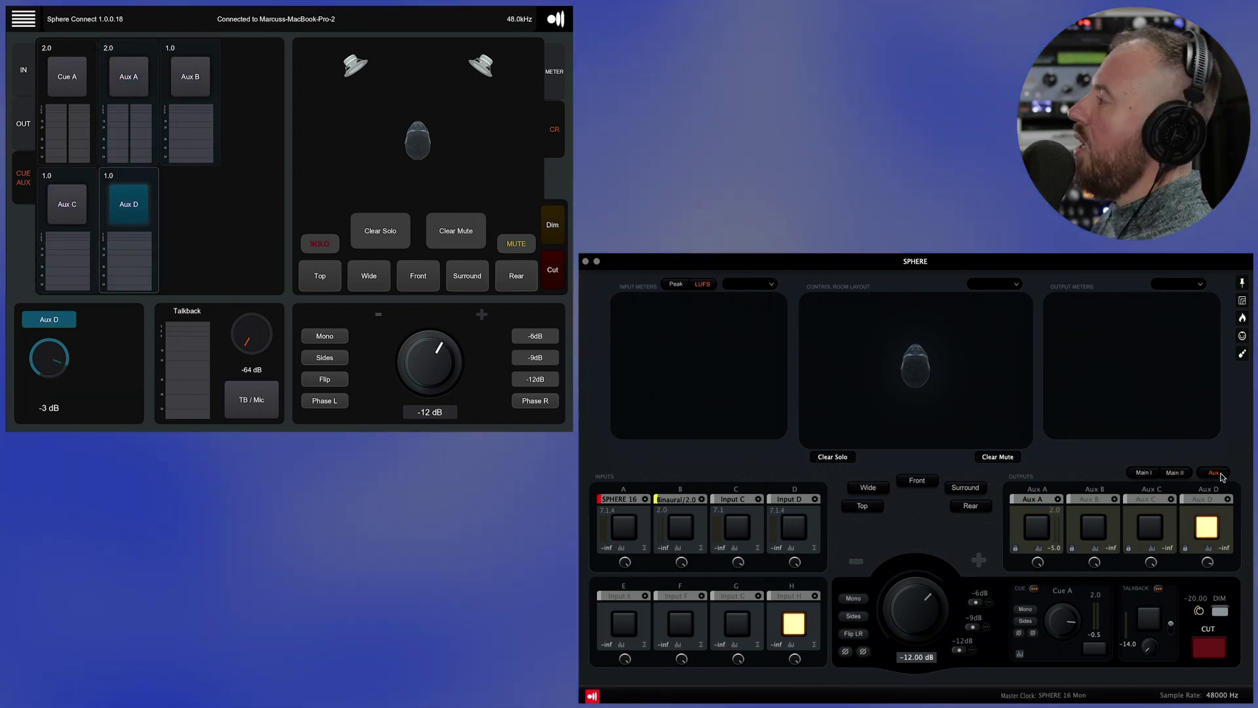
- Make Aux D the active output in the remote and lower its level to -7.3 dB
mouse_move(1207, 564)
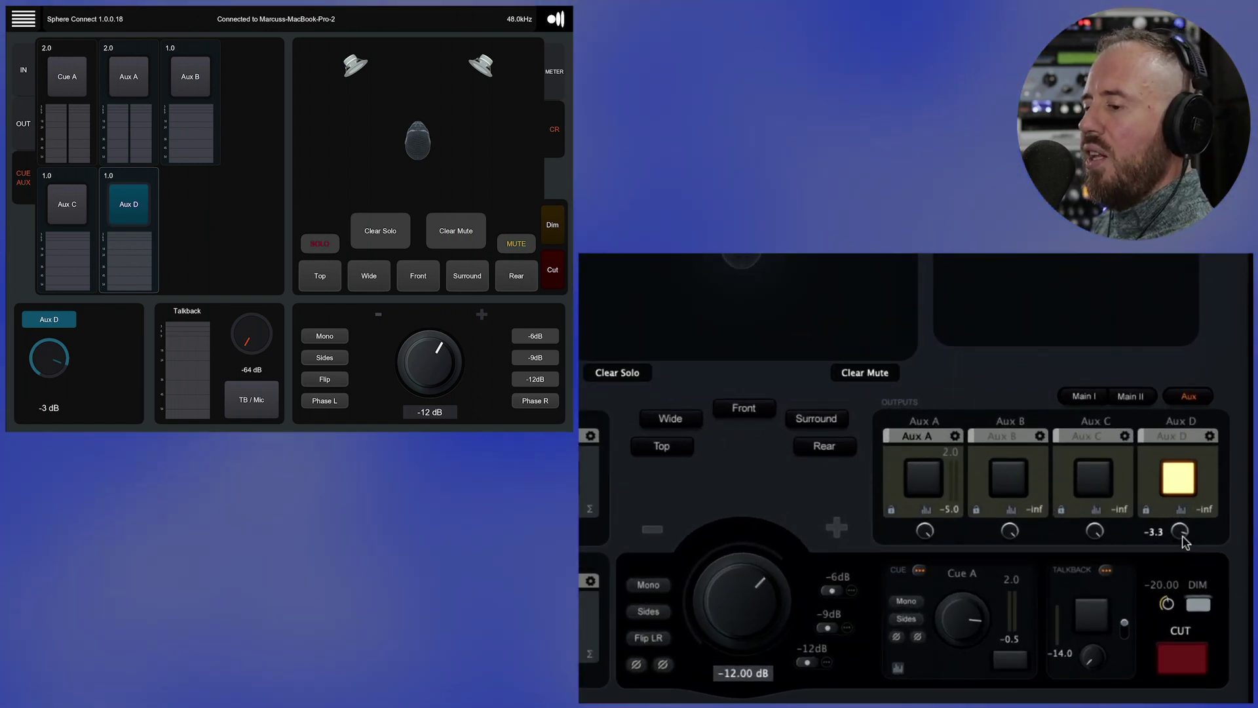
left_click(67, 204)
left_click(129, 204)
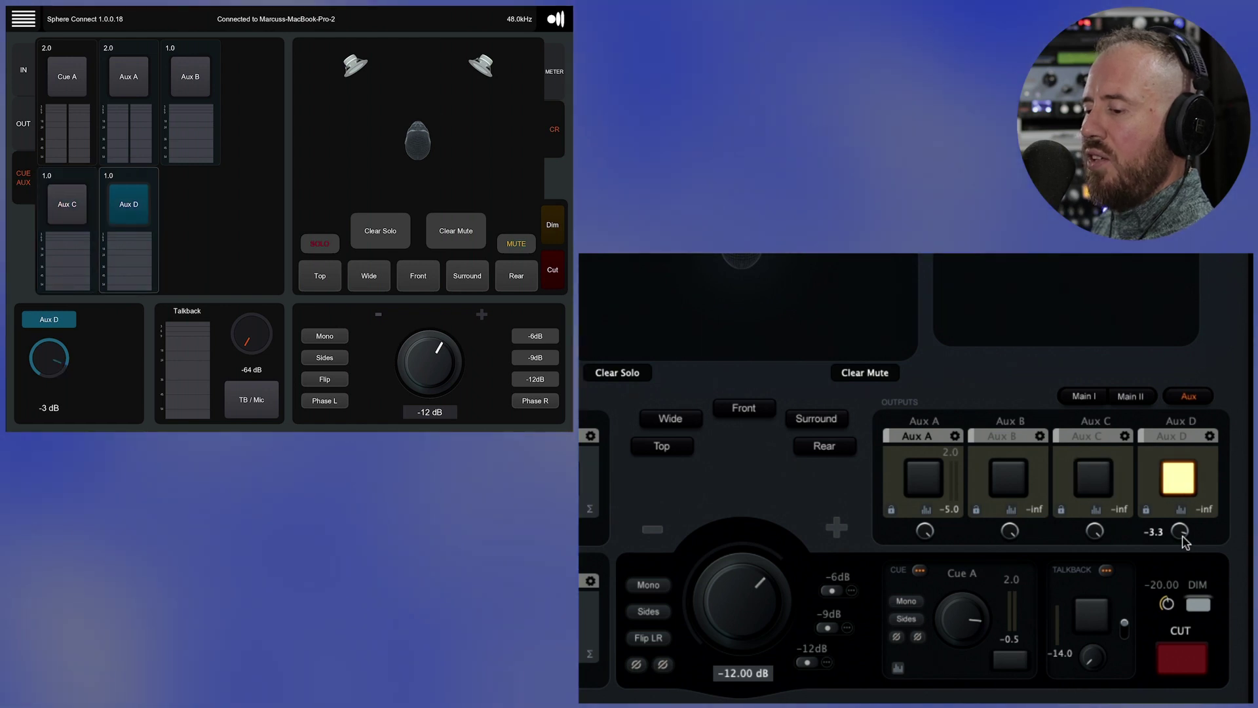
scroll(1185, 542, "down", 3)
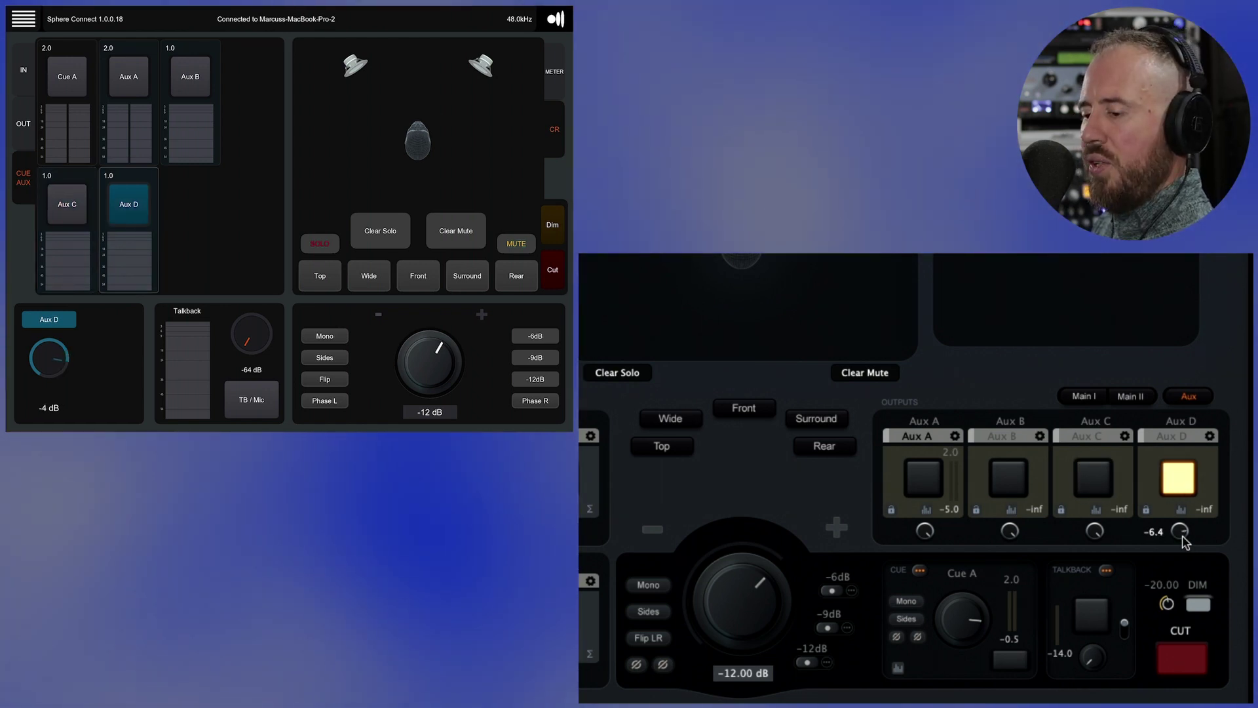
scroll(1184, 541, "down", 2)
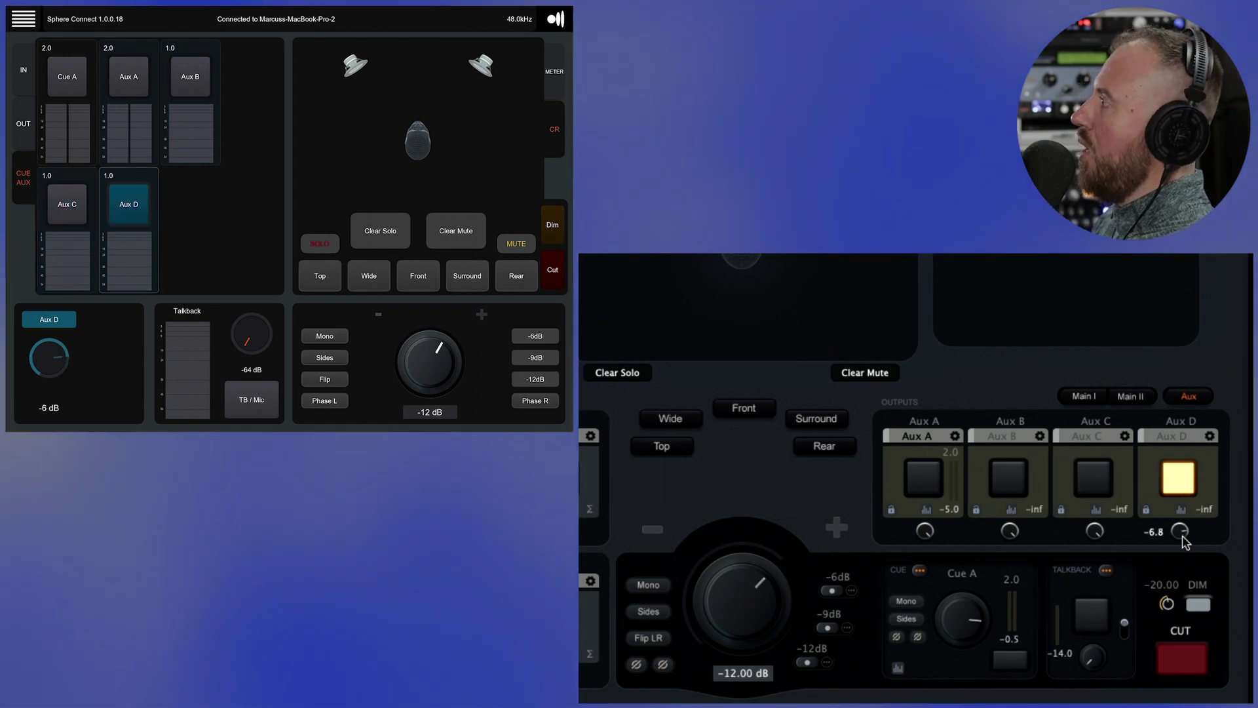
scroll(1185, 541, "down", 1)
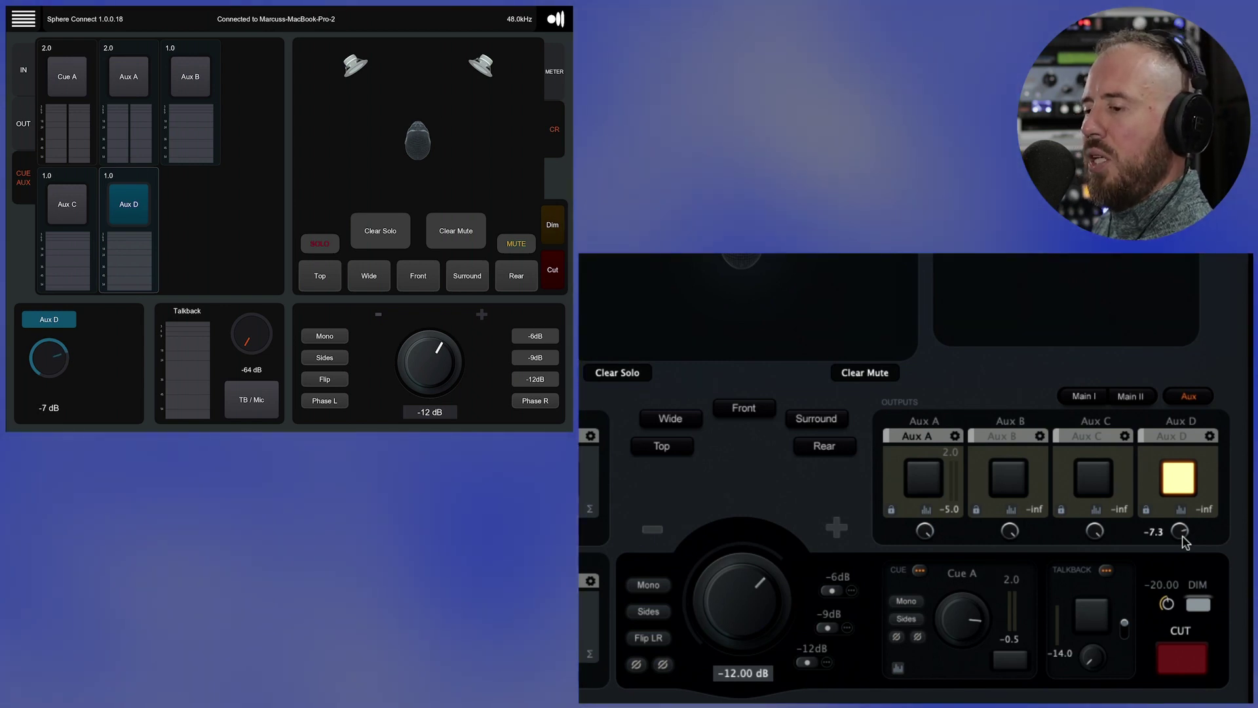
- Make SPHERE 16 the active input from the remote's input page and lower its level to -4.9 dB
left_click(24, 71)
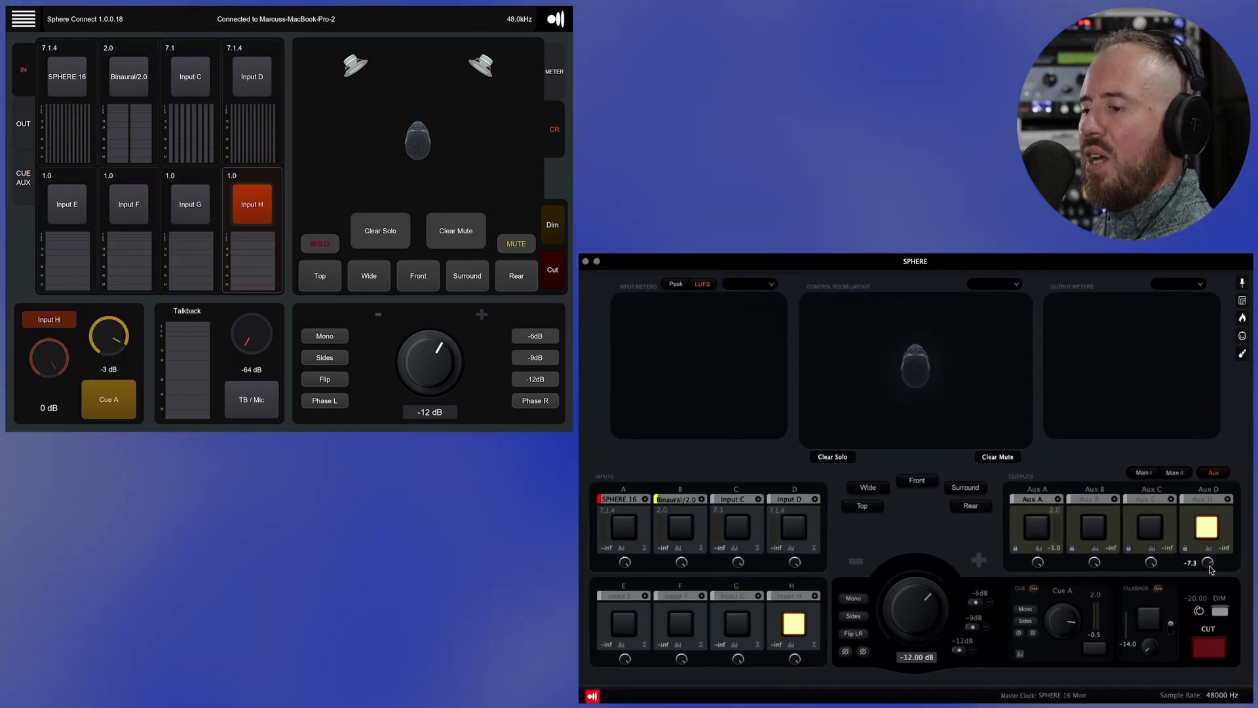
left_click(66, 76)
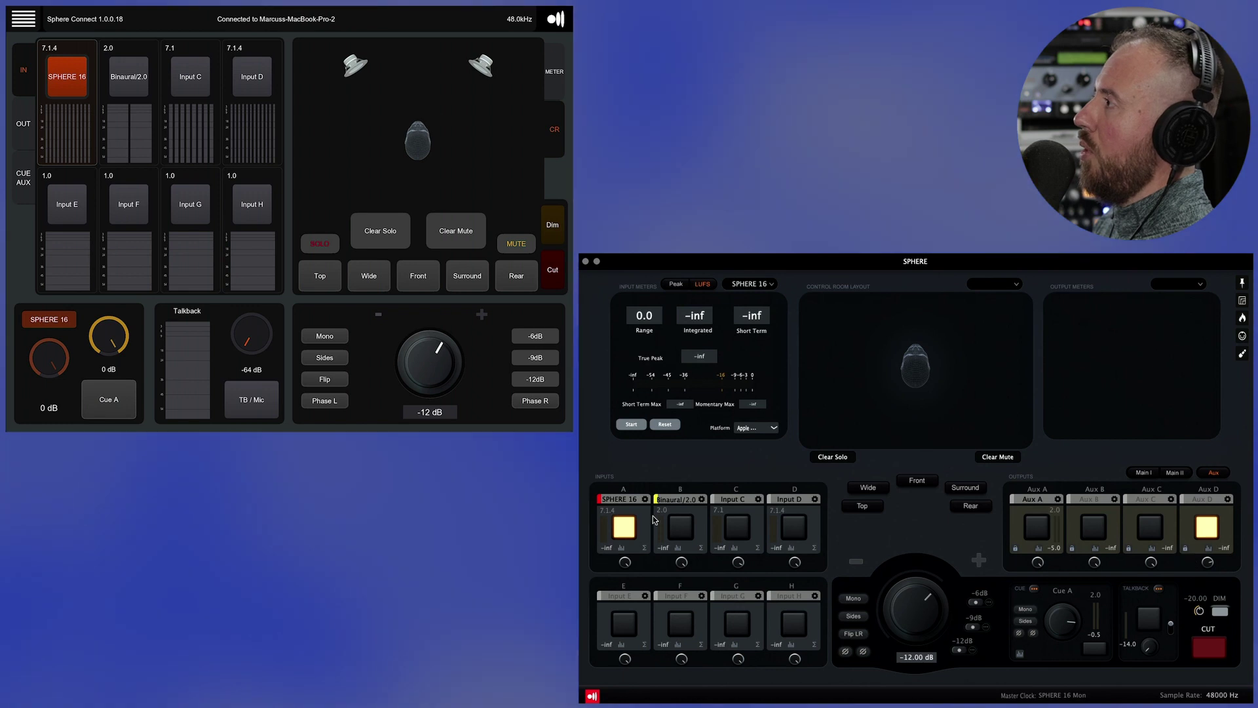
mouse_move(626, 569)
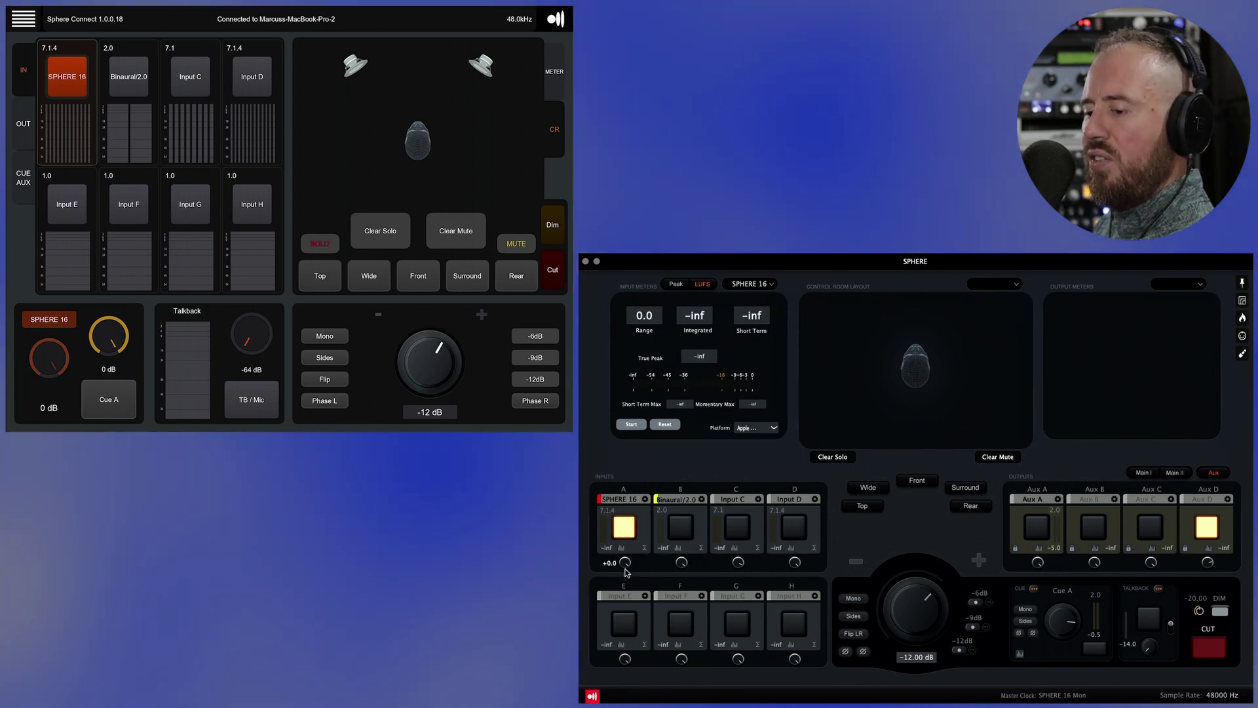
scroll(626, 572, "down", 10)
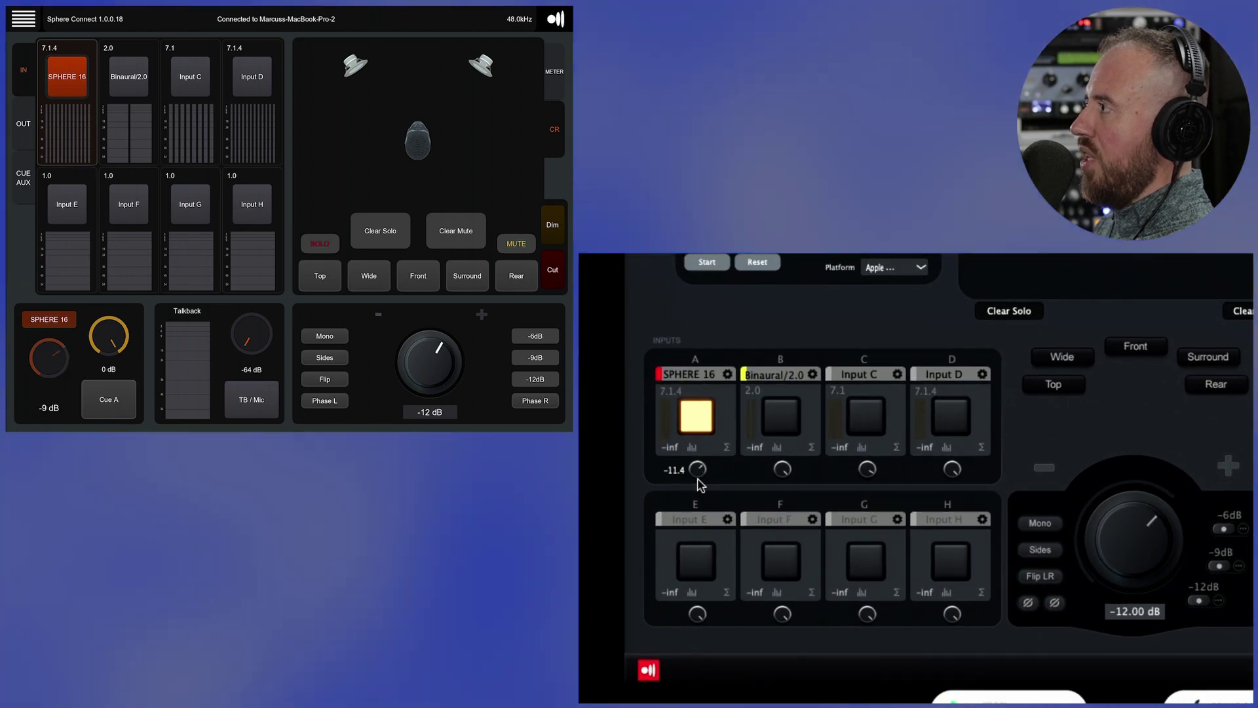
scroll(699, 481, "down", 4)
scroll(699, 482, "up", 4)
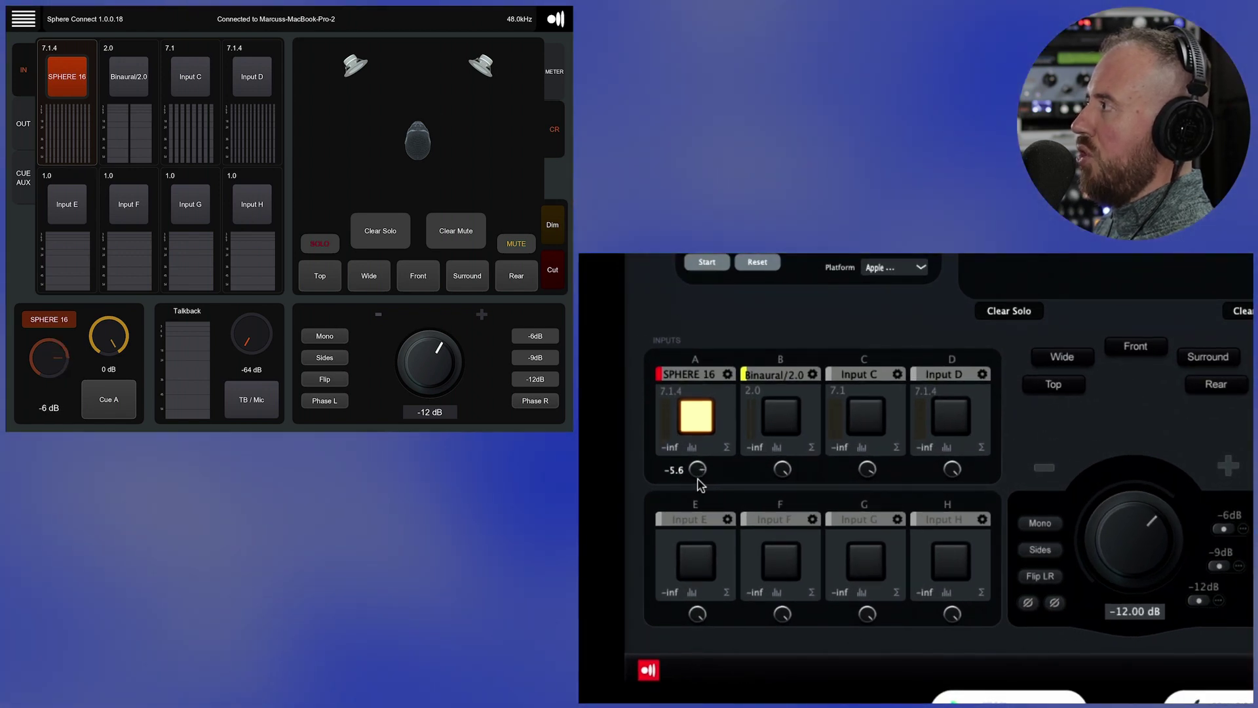
- Reset the SPHERE 16 input volume to 0 dB in the Input A settings and close them
left_click(727, 373)
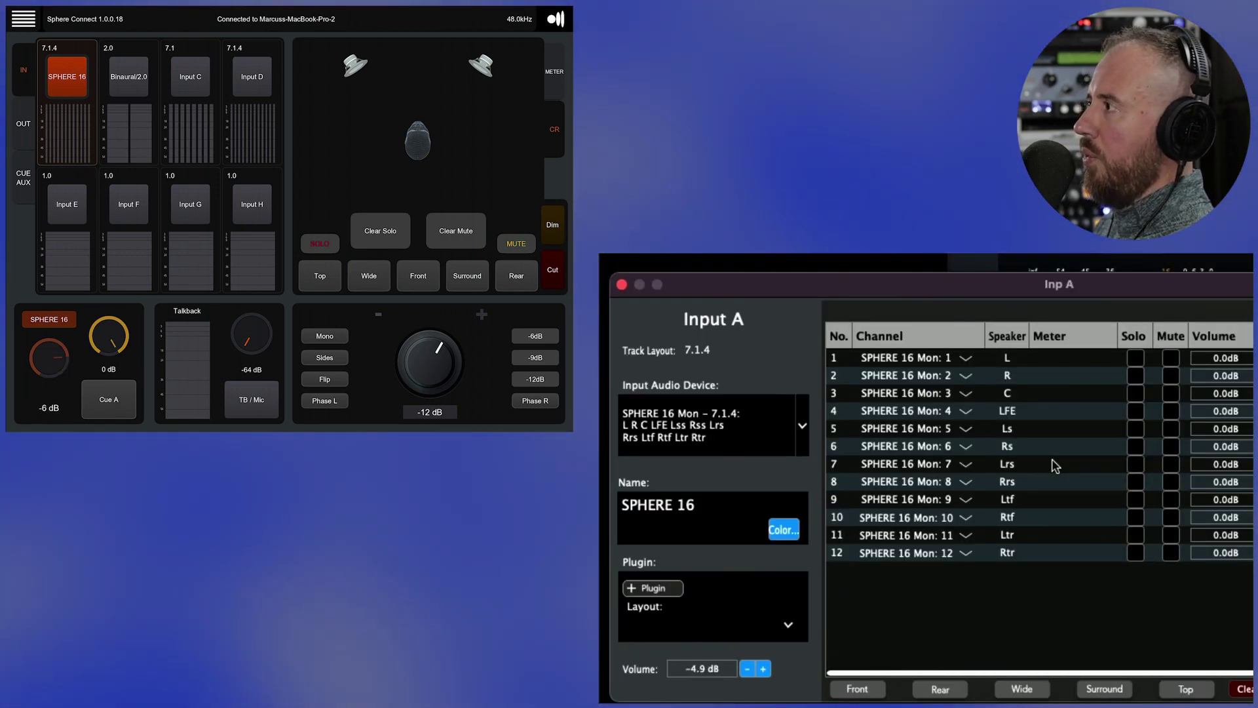
double_click(722, 673)
left_click(622, 284)
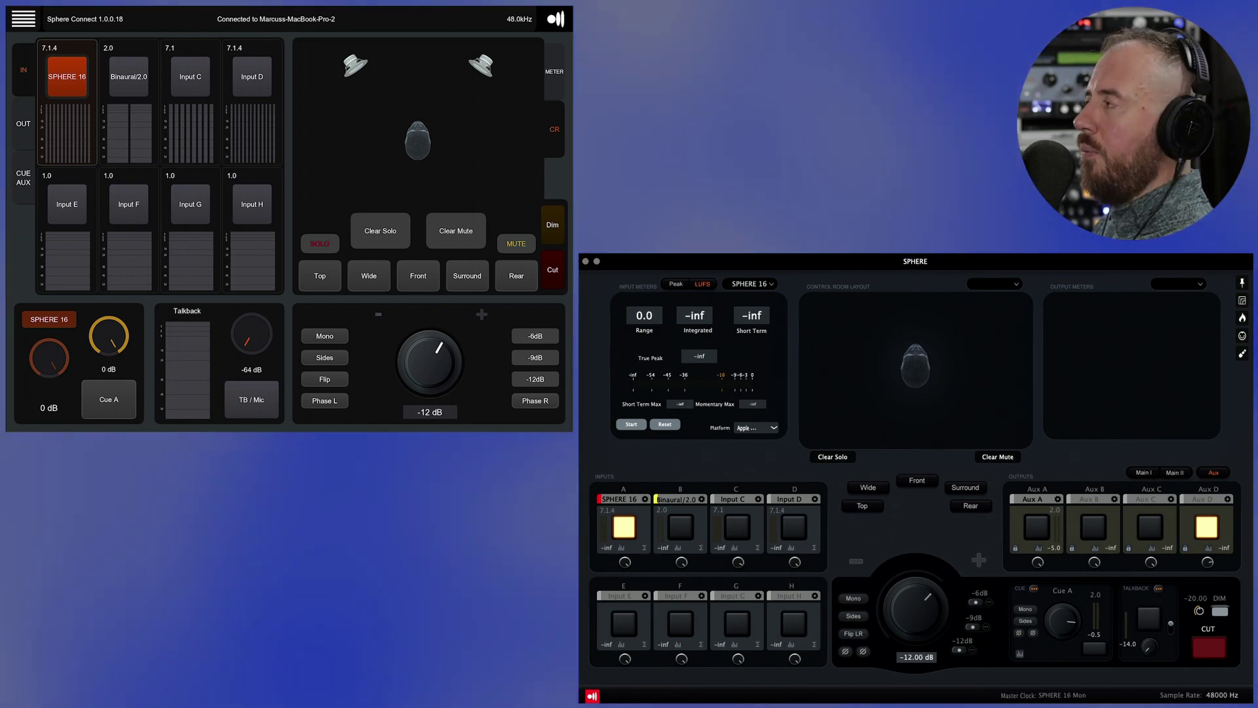
- Switch the remote between SPHERE 16, Binaural/2.0 and Inputs C, D and H to compare their channel controls, and open the Binaural/2.0 settings
left_click(129, 77)
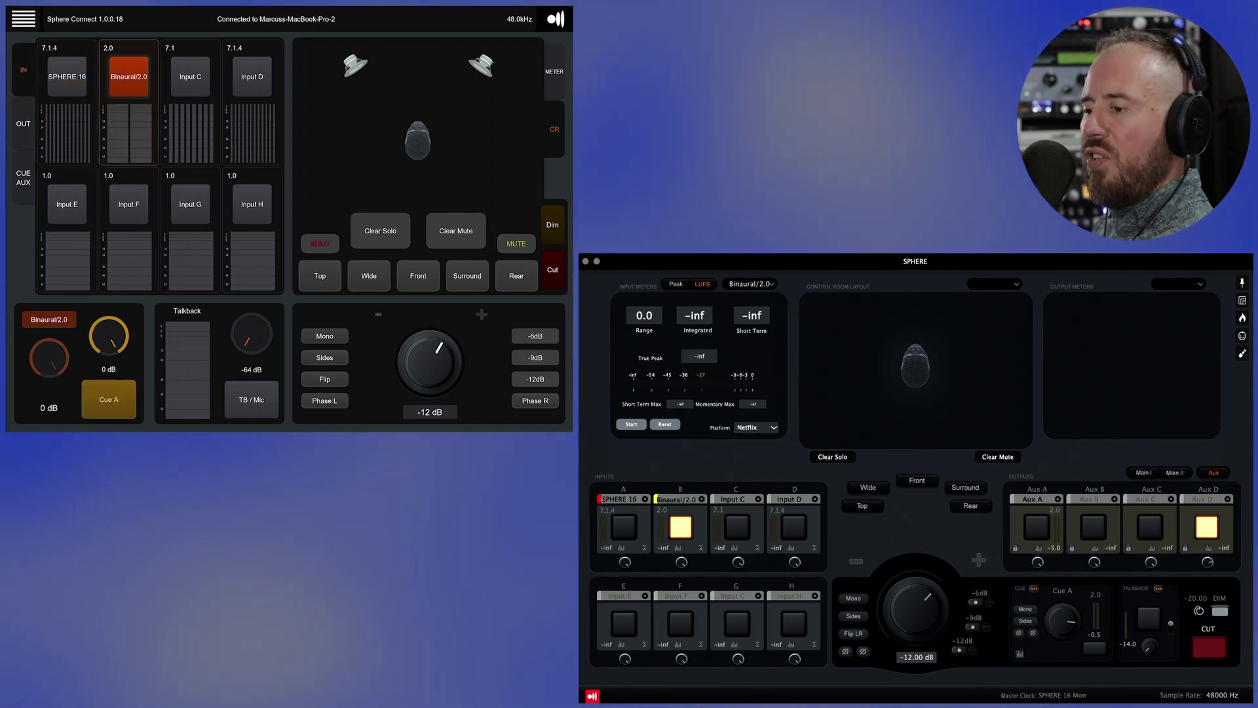
left_click(190, 77)
left_click(252, 77)
left_click(67, 76)
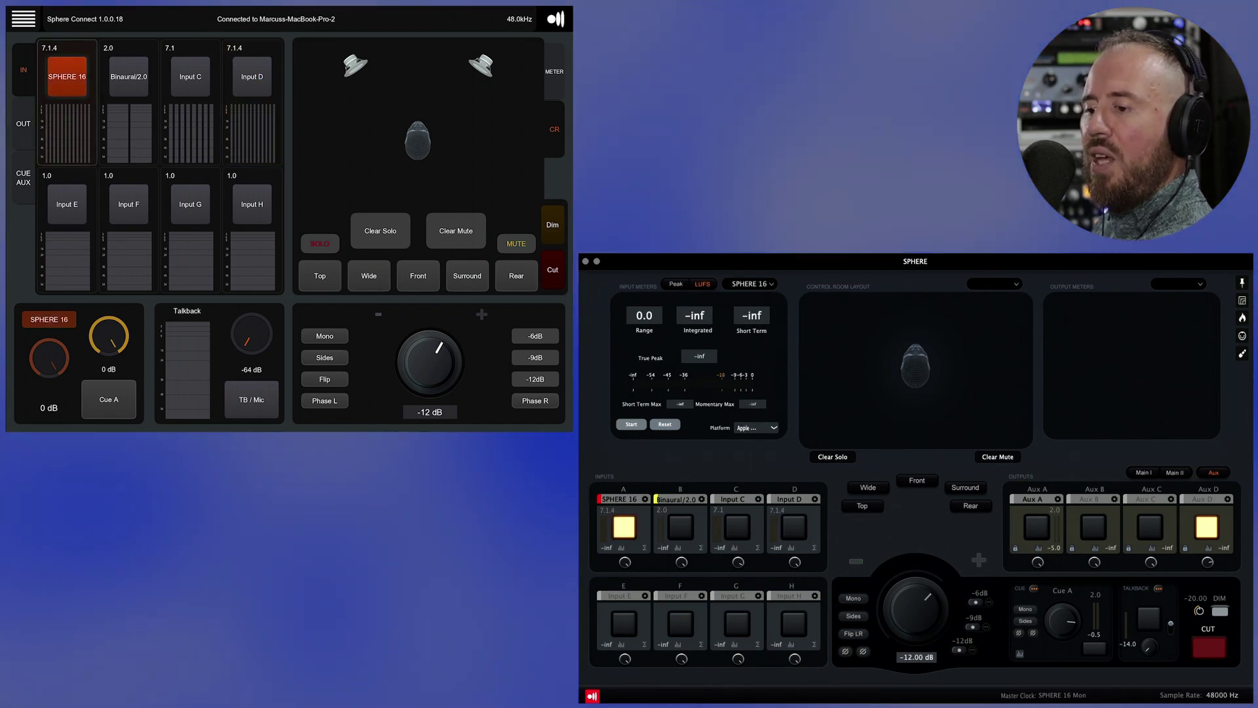
left_click(129, 77)
left_click(252, 77)
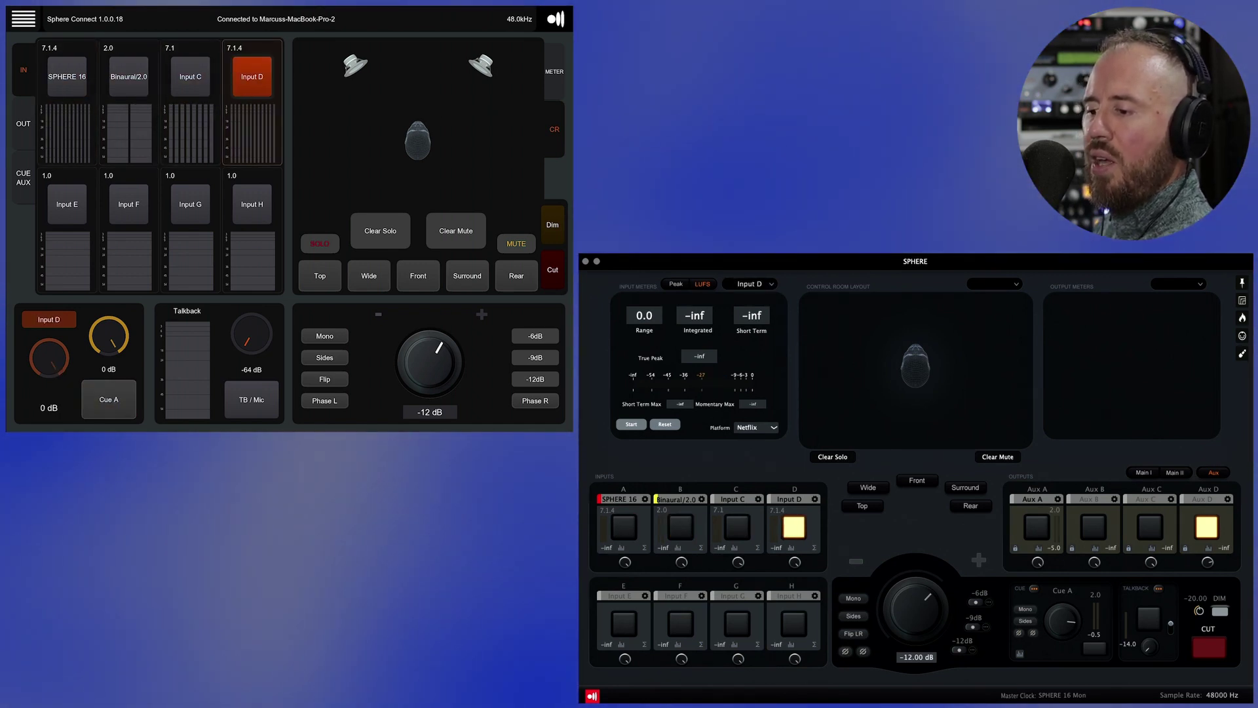
left_click(252, 204)
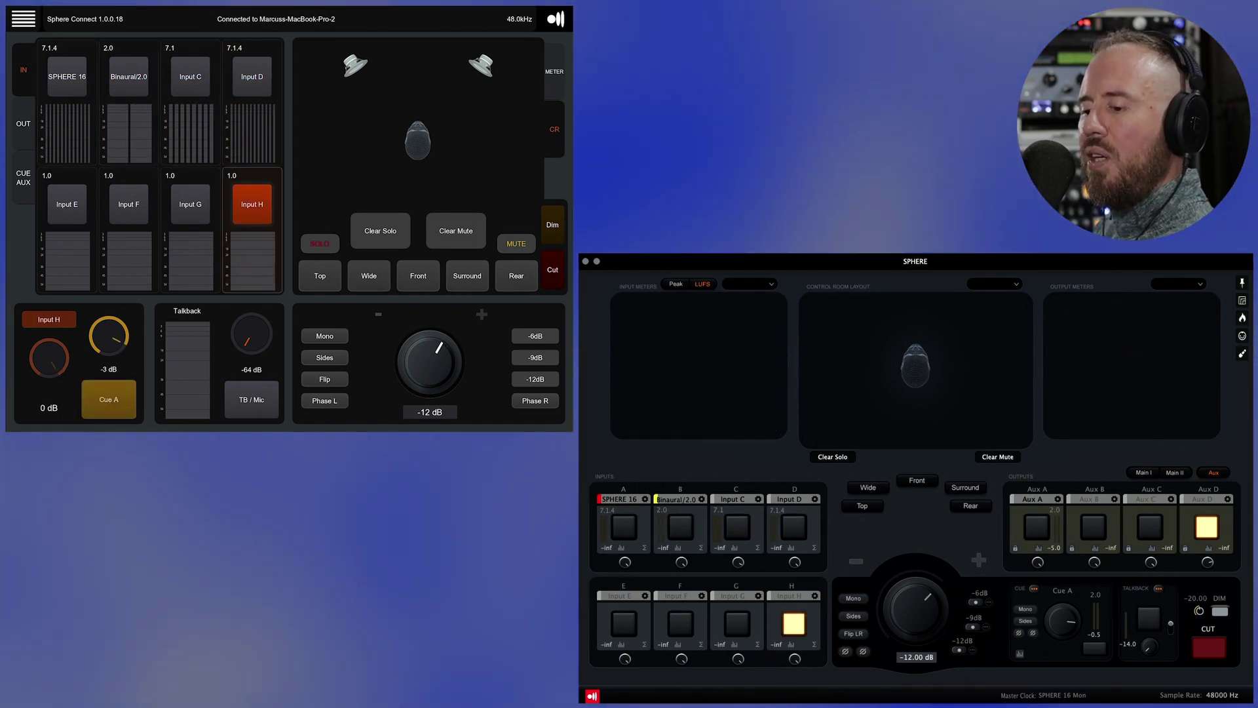
left_click(67, 77)
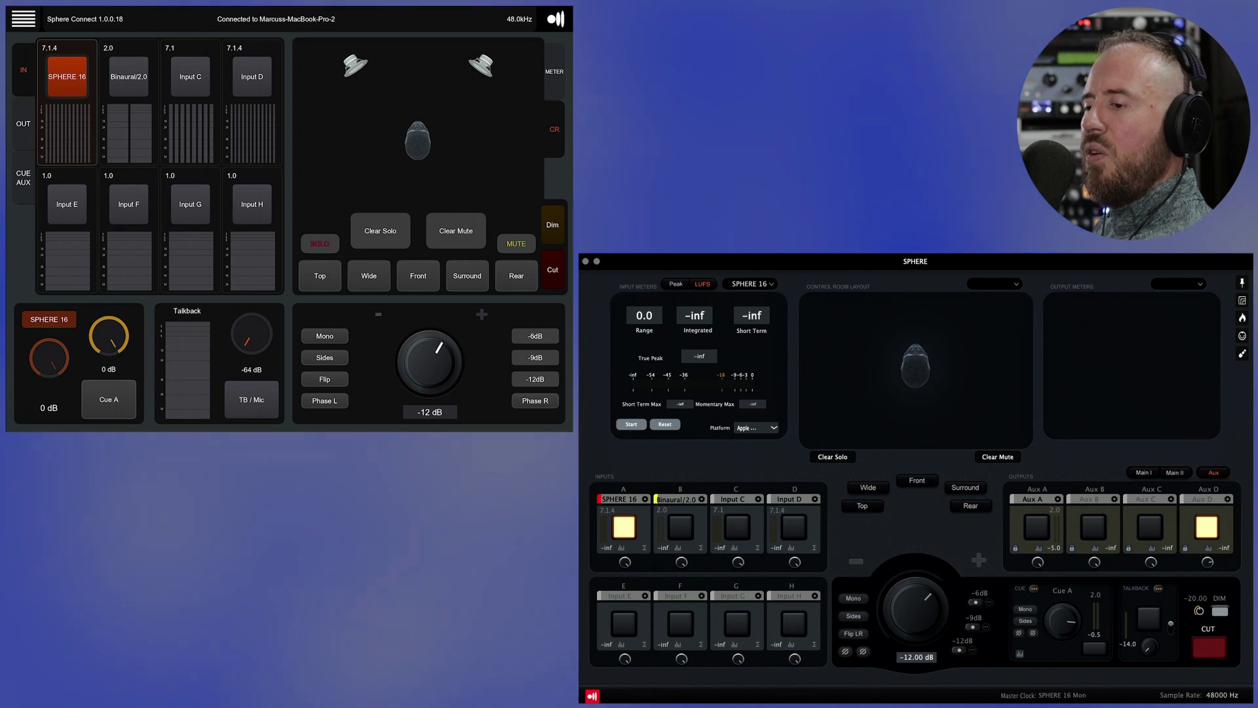
left_click(128, 77)
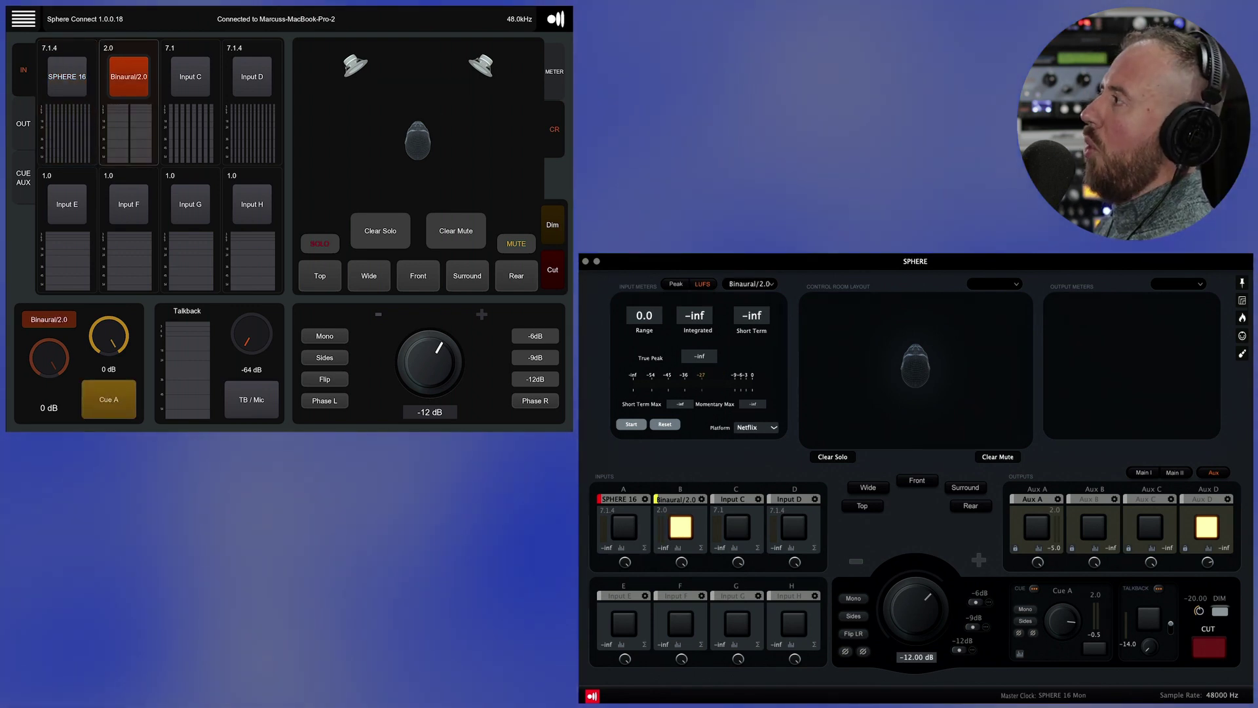
left_click(701, 499)
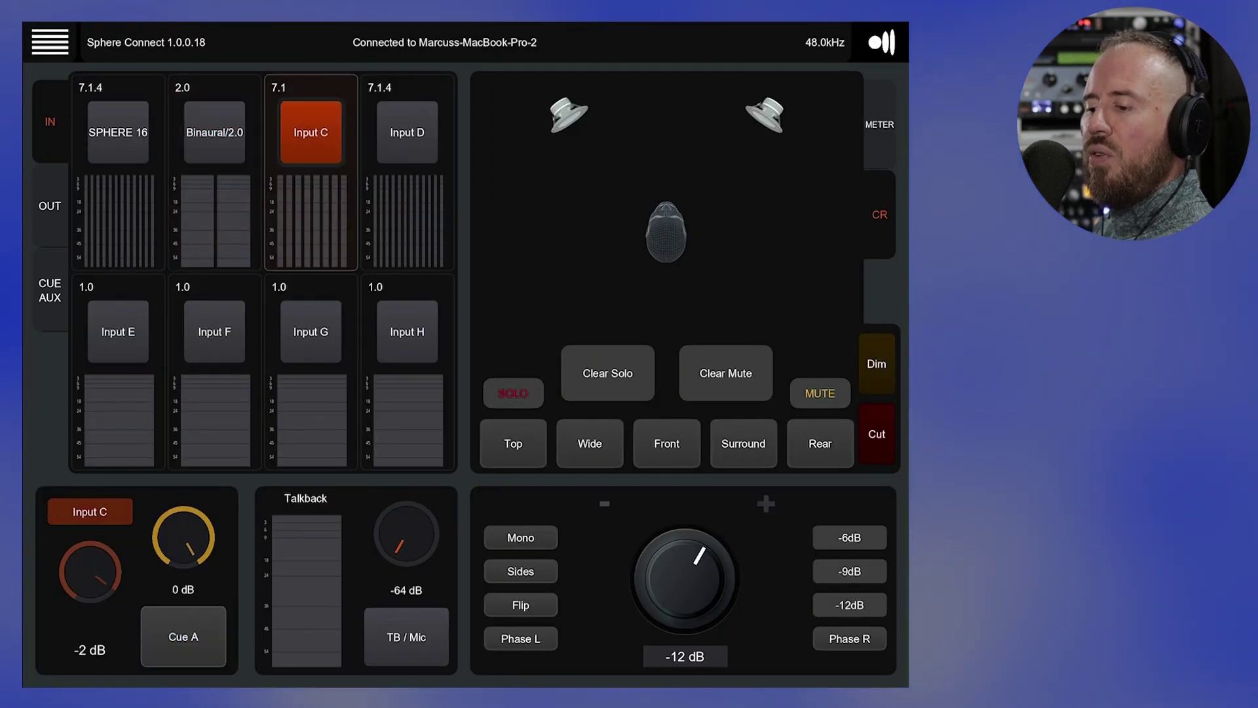
- Activate Inputs D, E, F, G and H one after another on the remote to compare their level and cue controls
left_click(407, 133)
left_click(118, 332)
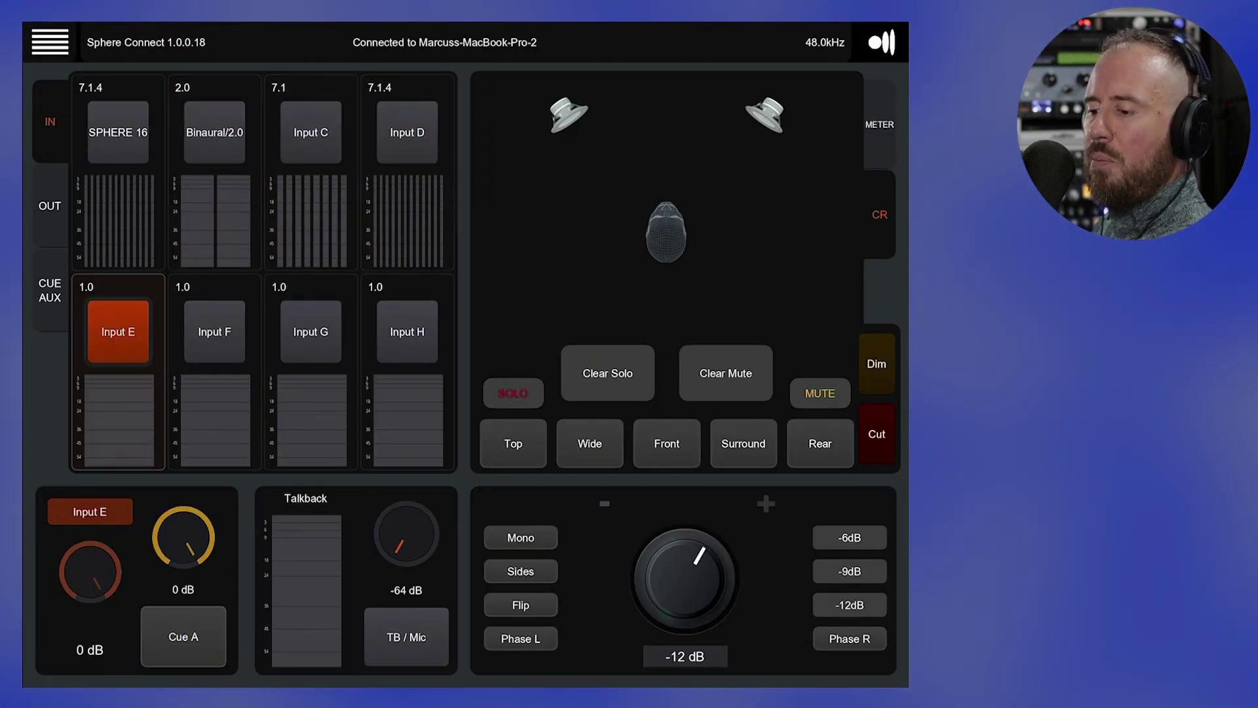
left_click(214, 332)
left_click(310, 332)
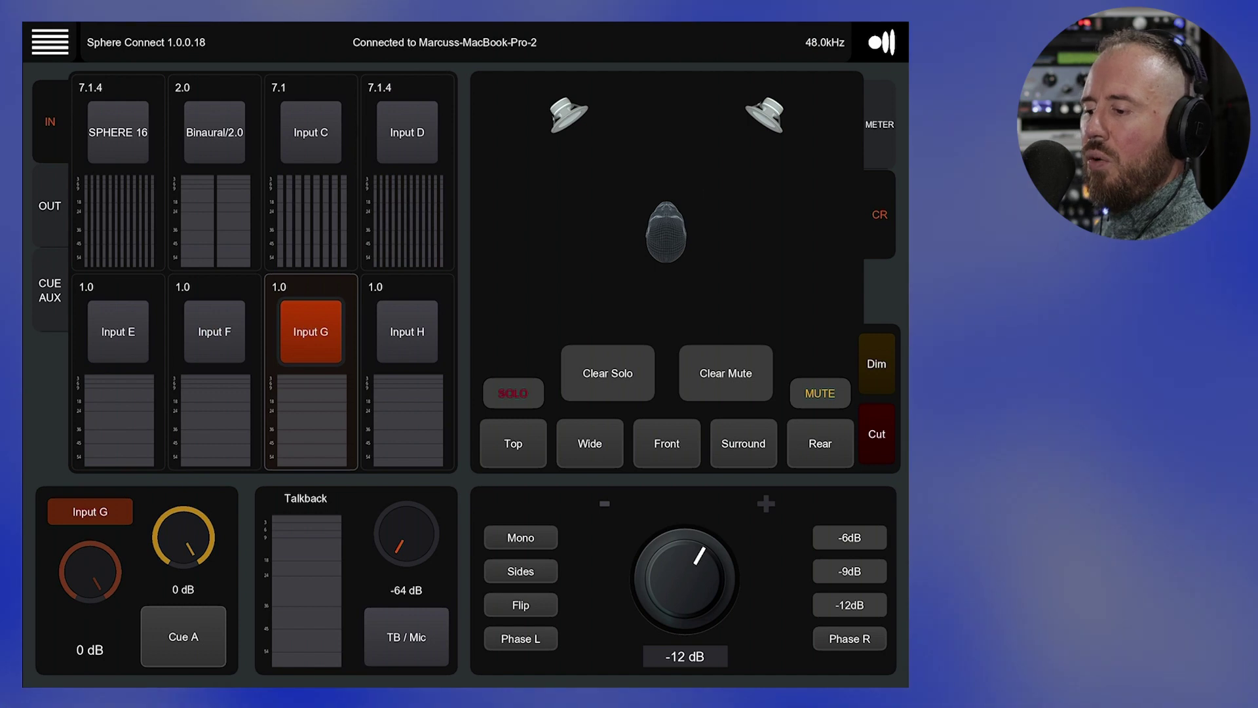
left_click(407, 331)
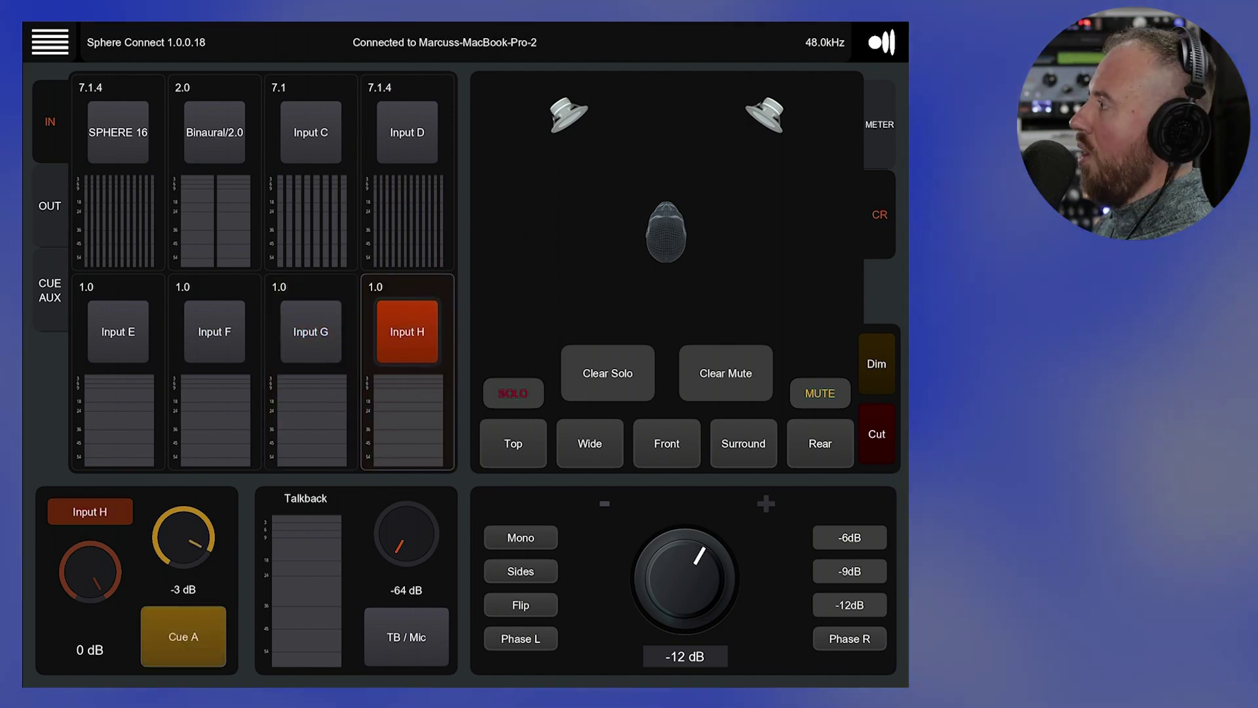
- Toggle the Cue A send on Input G and make Input H active with its Cue A send off
left_click(311, 331)
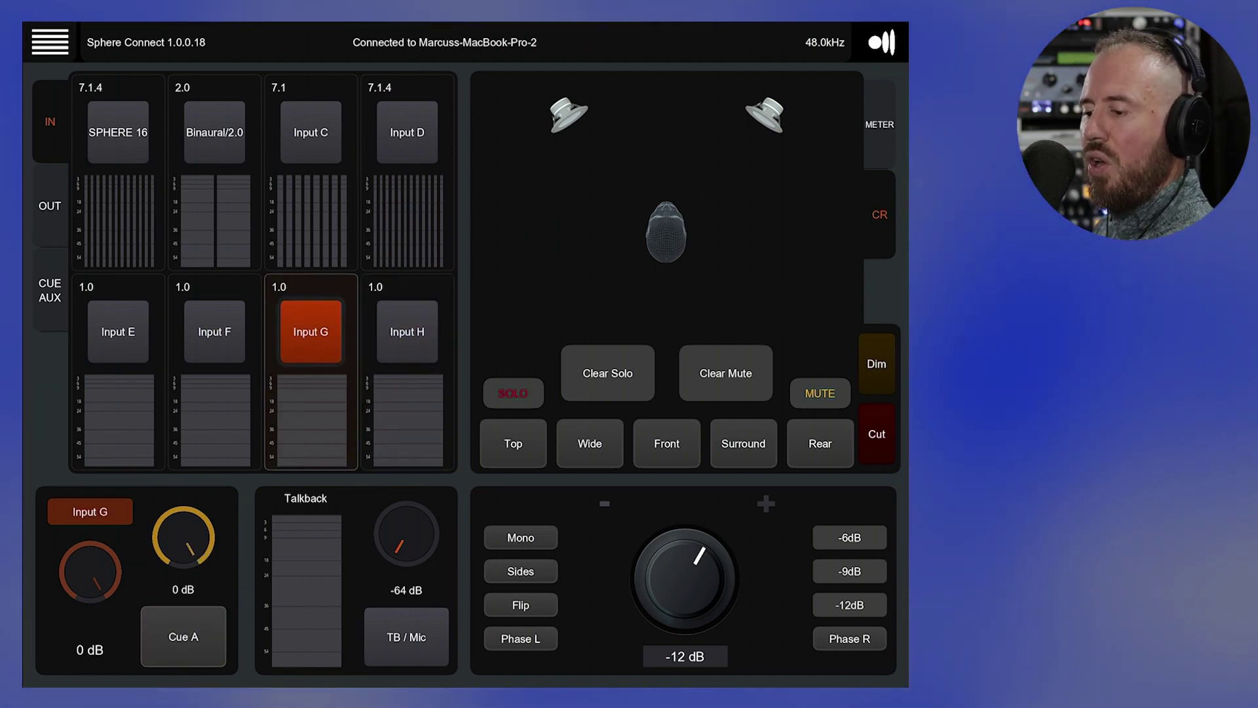
left_click(183, 636)
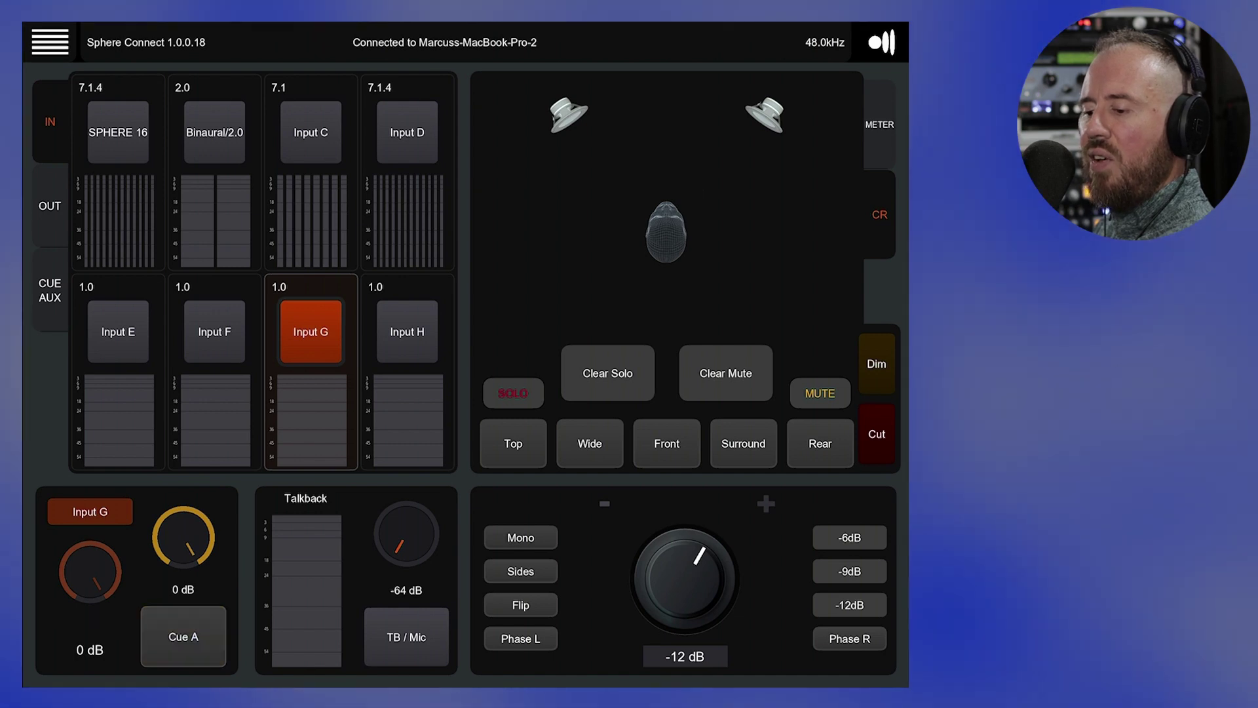
left_click(407, 332)
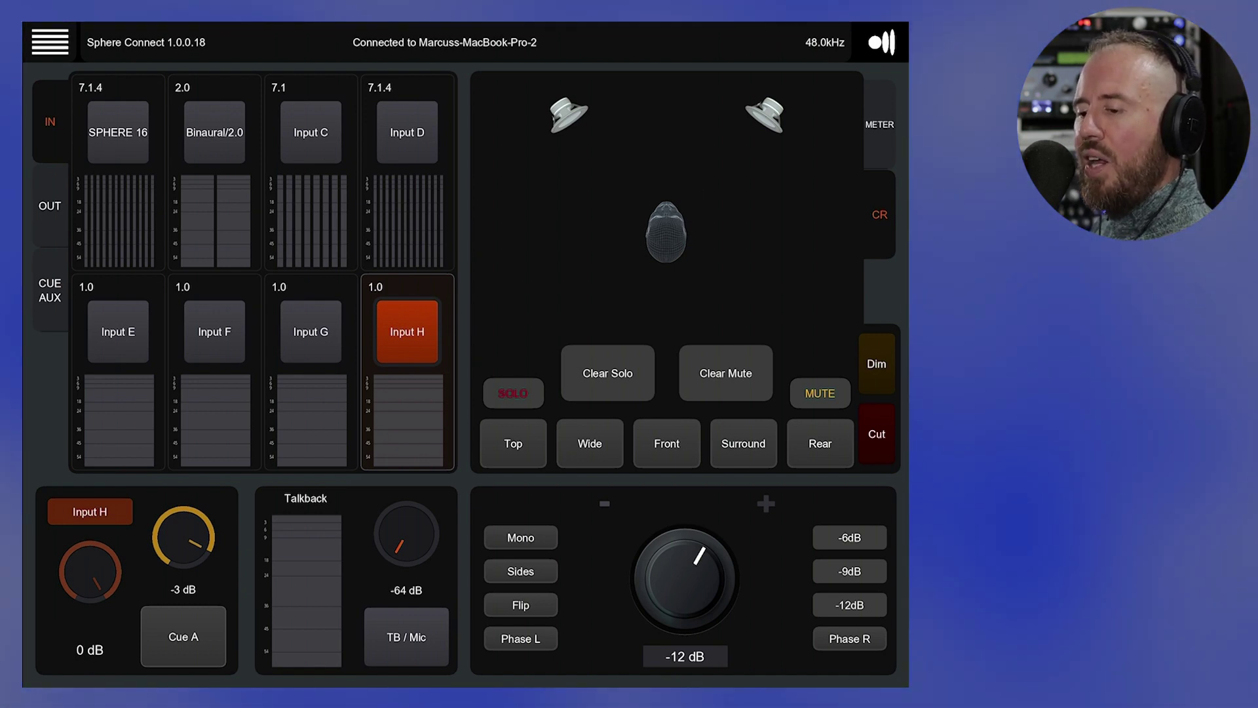
- Show the cue and aux outputs on the remote and switch on Cue A
left_click(50, 290)
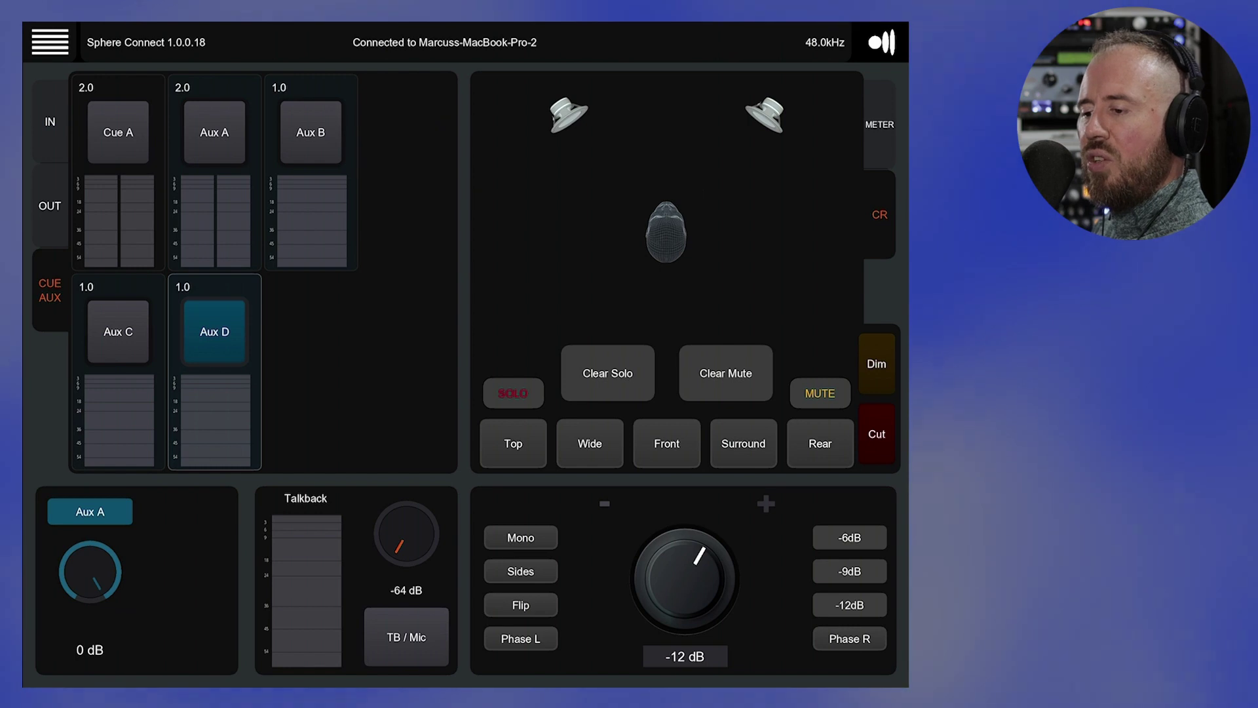
left_click(118, 132)
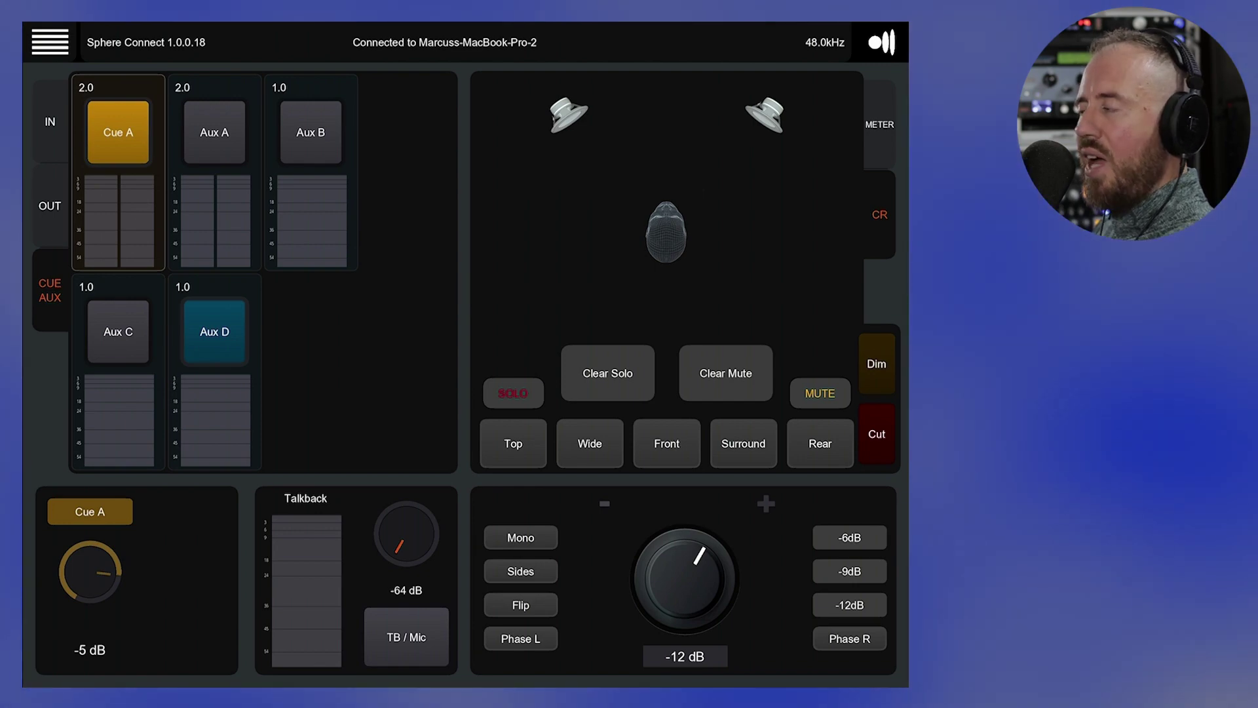
- Check the Headphones bus output routing in Studio One, and return to SPHERE to activate the Binaural/2.0 input
key("super+Tab")
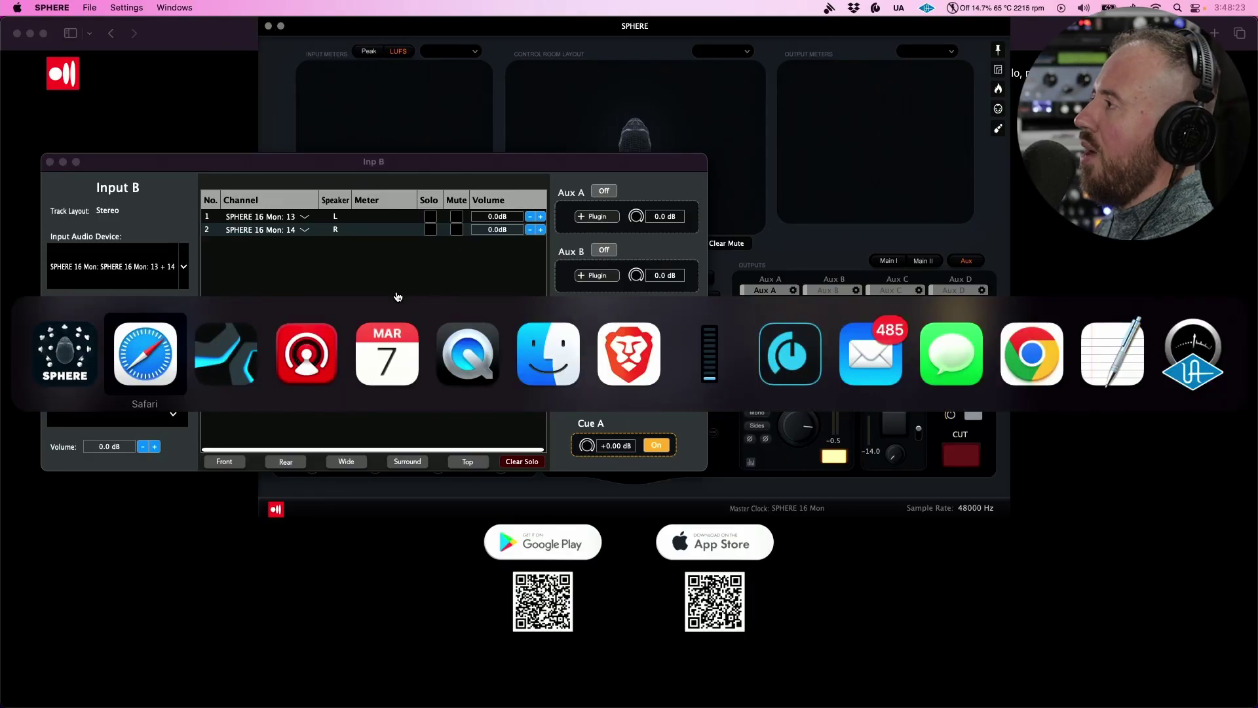
key("super+Tab")
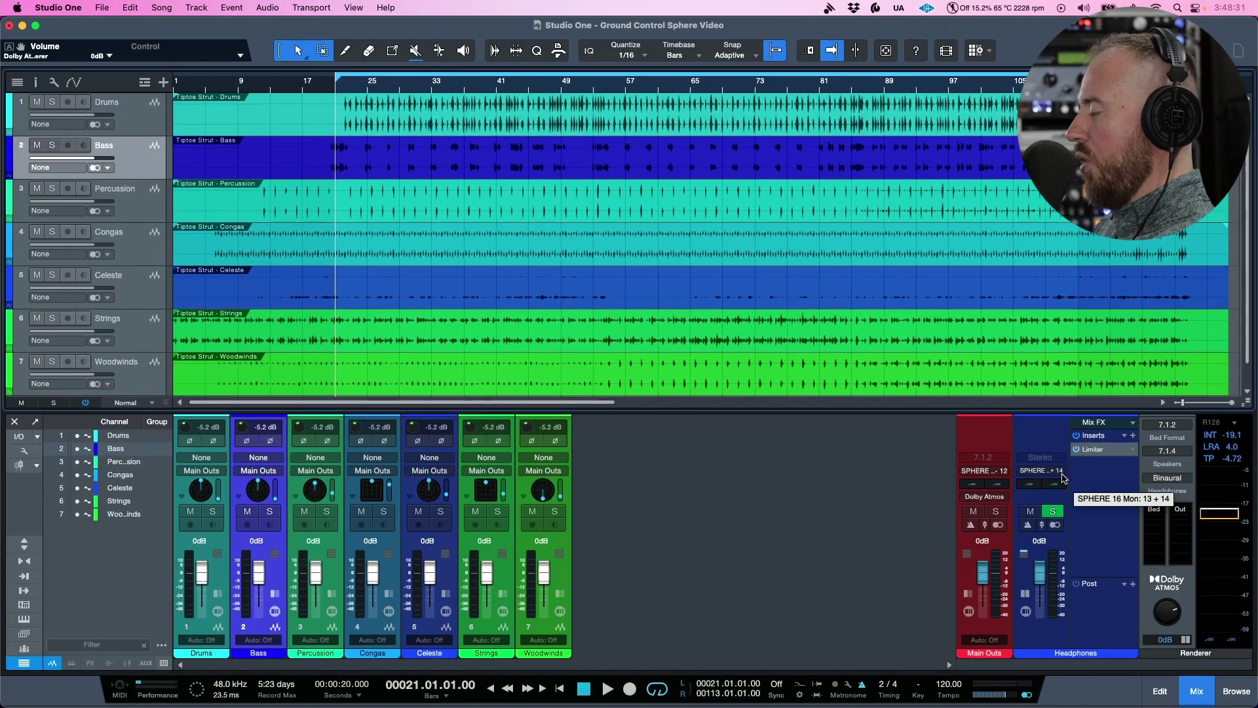
key("super+Tab")
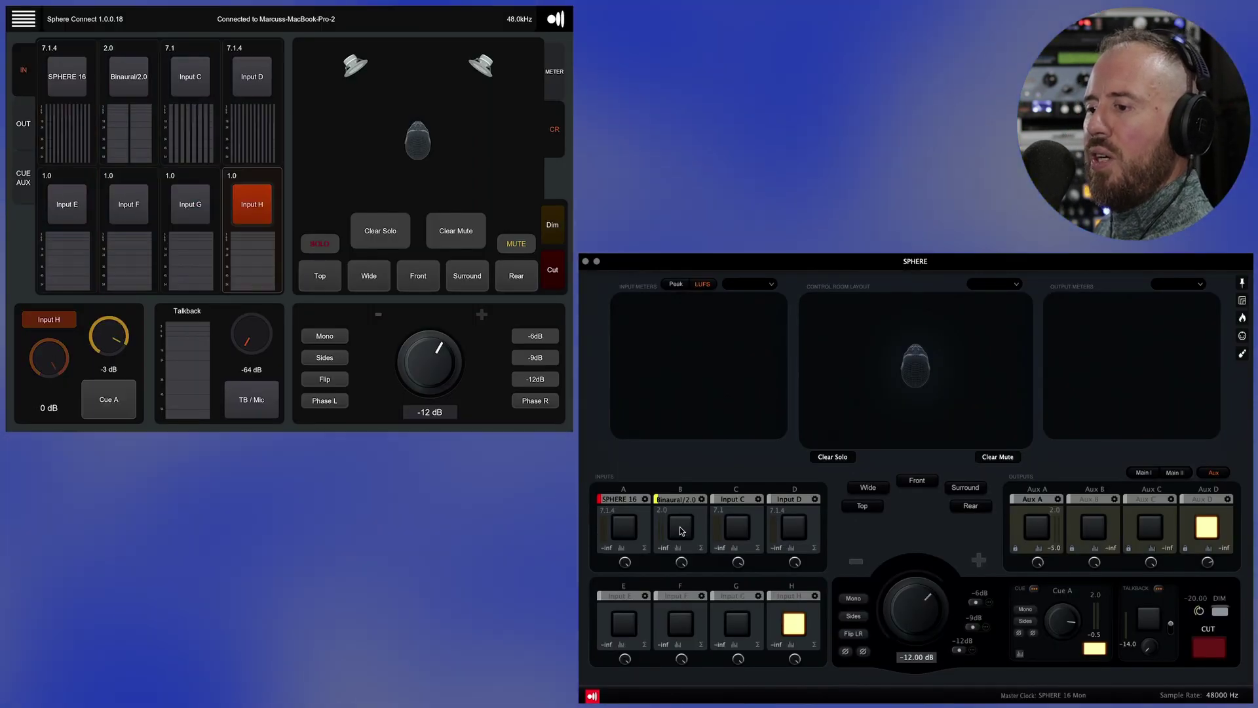
left_click(681, 531)
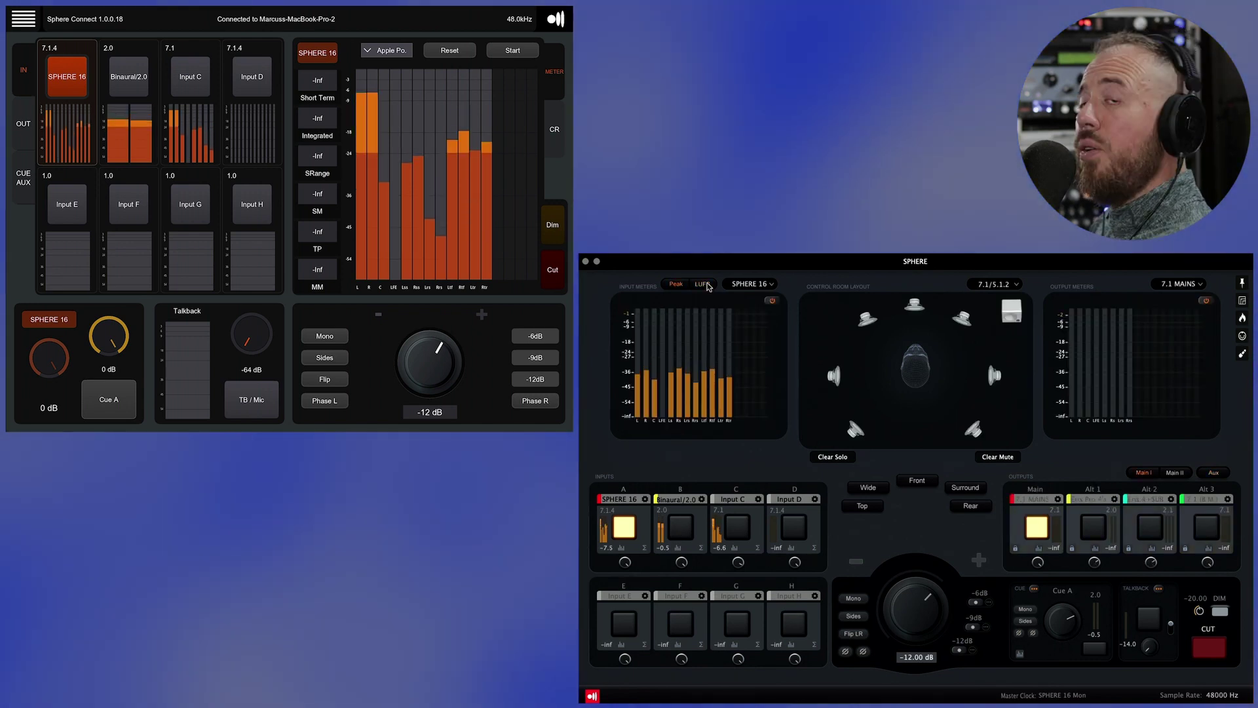
- Measure the SPHERE 16 input's loudness in LUFS for Spotify, return its meter to Peak and show the control room layout on the remote
left_click(705, 285)
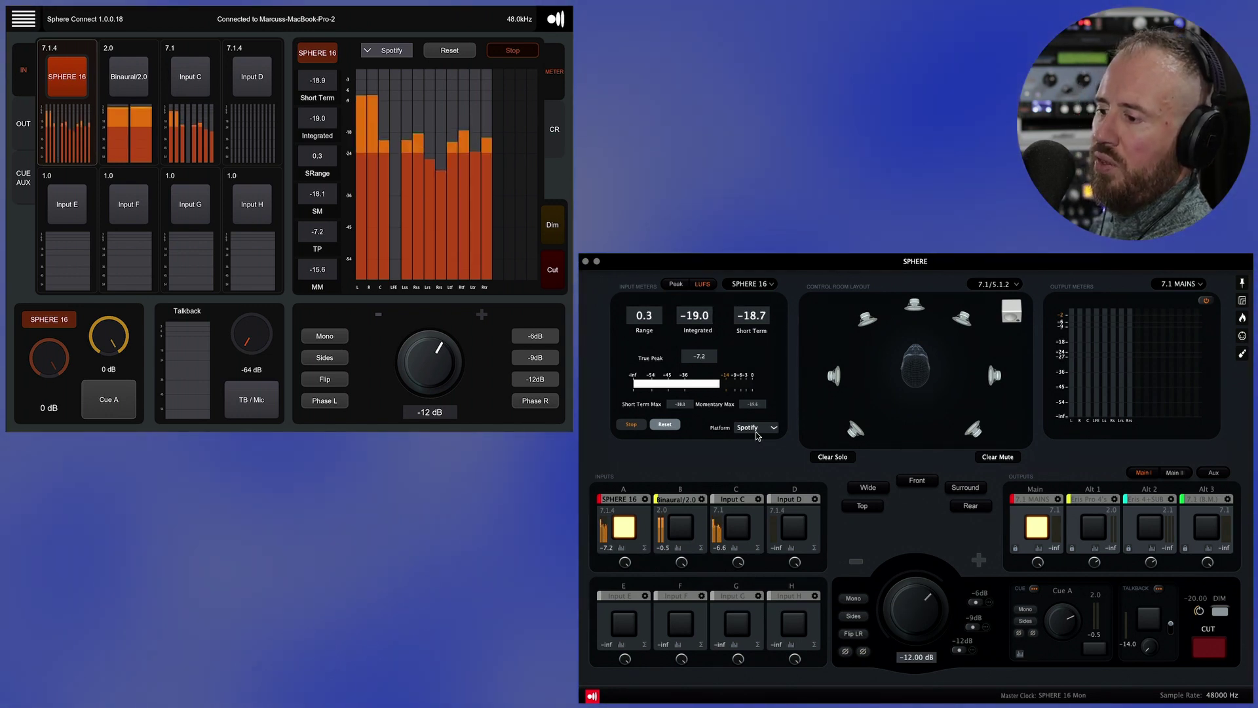
left_click(554, 129)
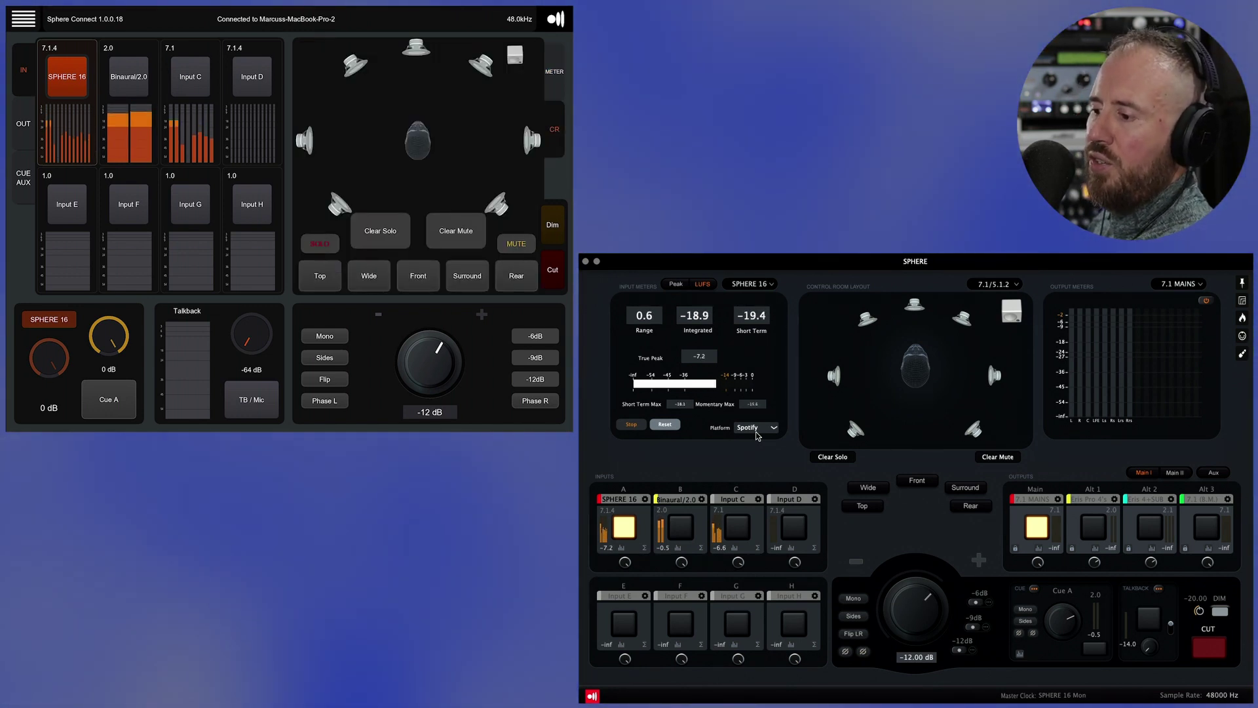
left_click(678, 284)
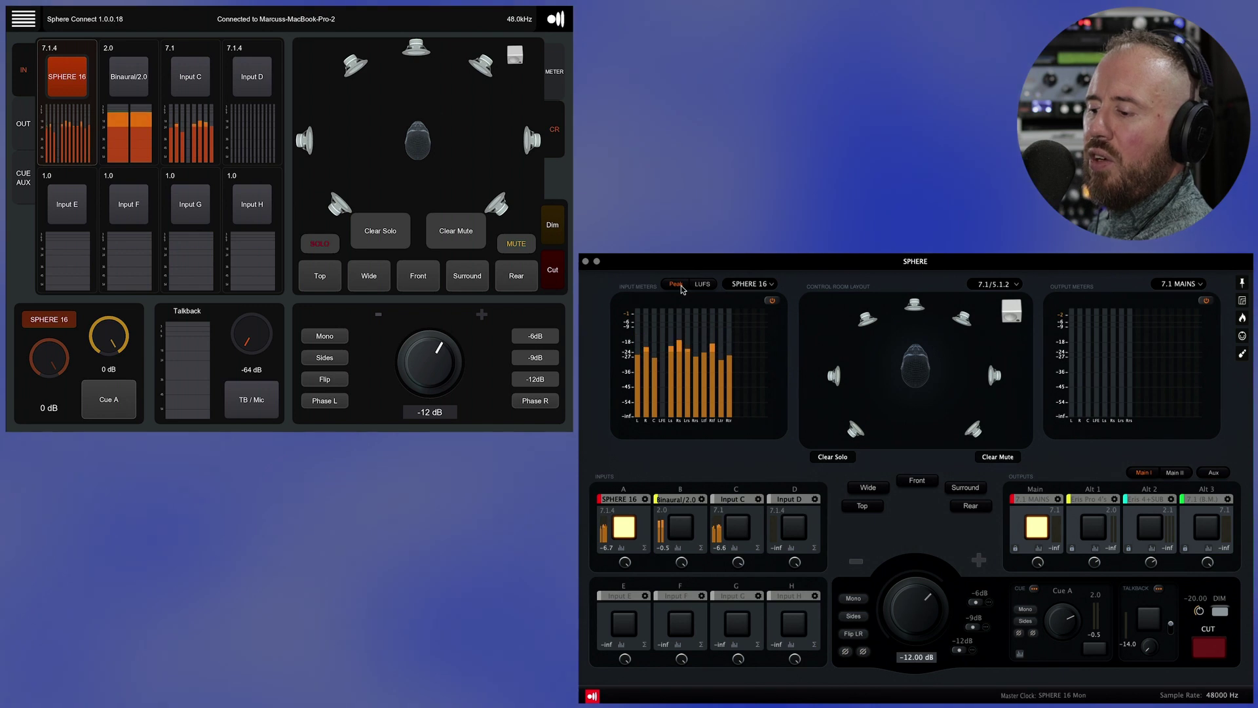
- Solo the Front and Surround speaker groups on the remote and release both solos
left_click(418, 276)
left_click(467, 276)
left_click(467, 276)
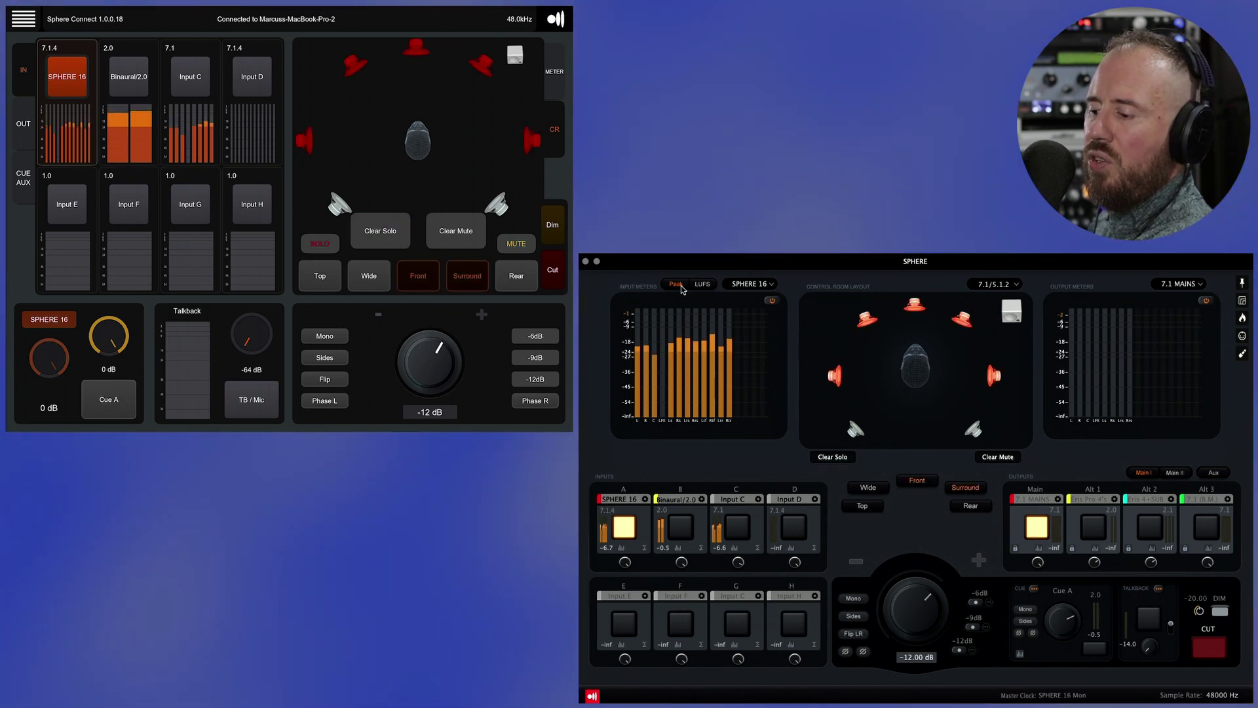
left_click(467, 276)
left_click(418, 276)
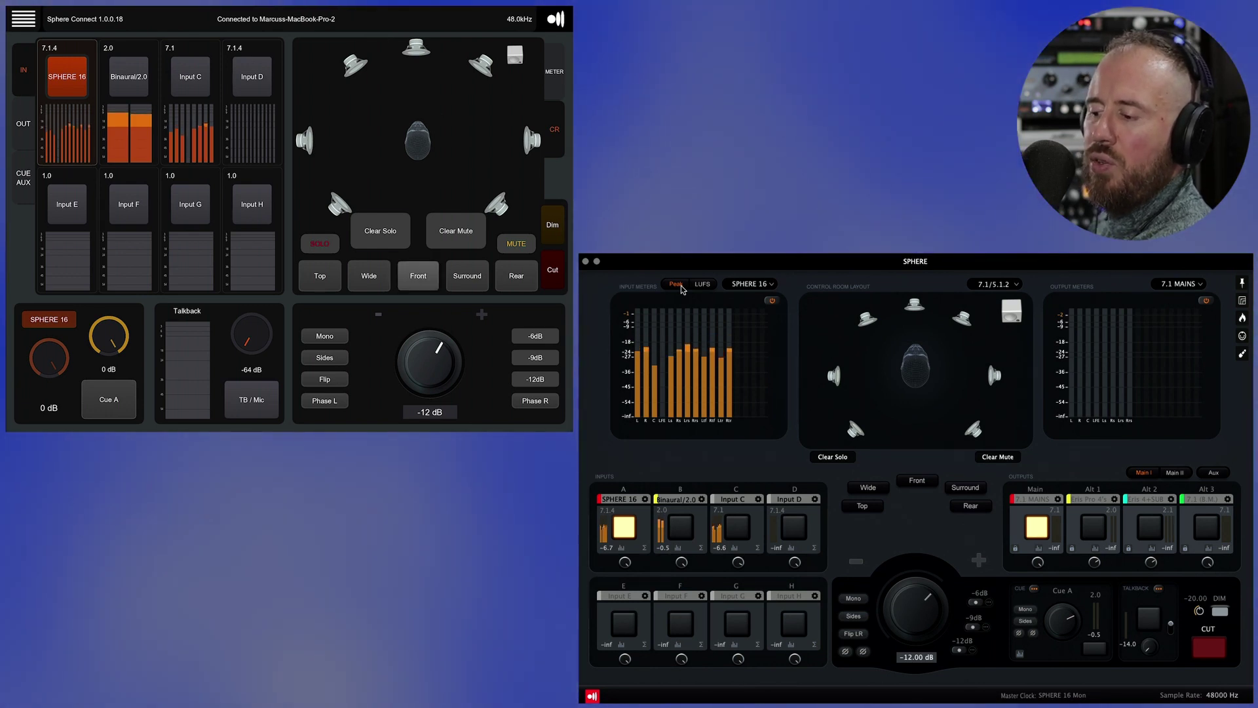
- Solo the Front, Surround and Rear speaker groups together, clear all solos and toggle the Front group again
left_click(418, 276)
left_click(467, 276)
left_click(516, 275)
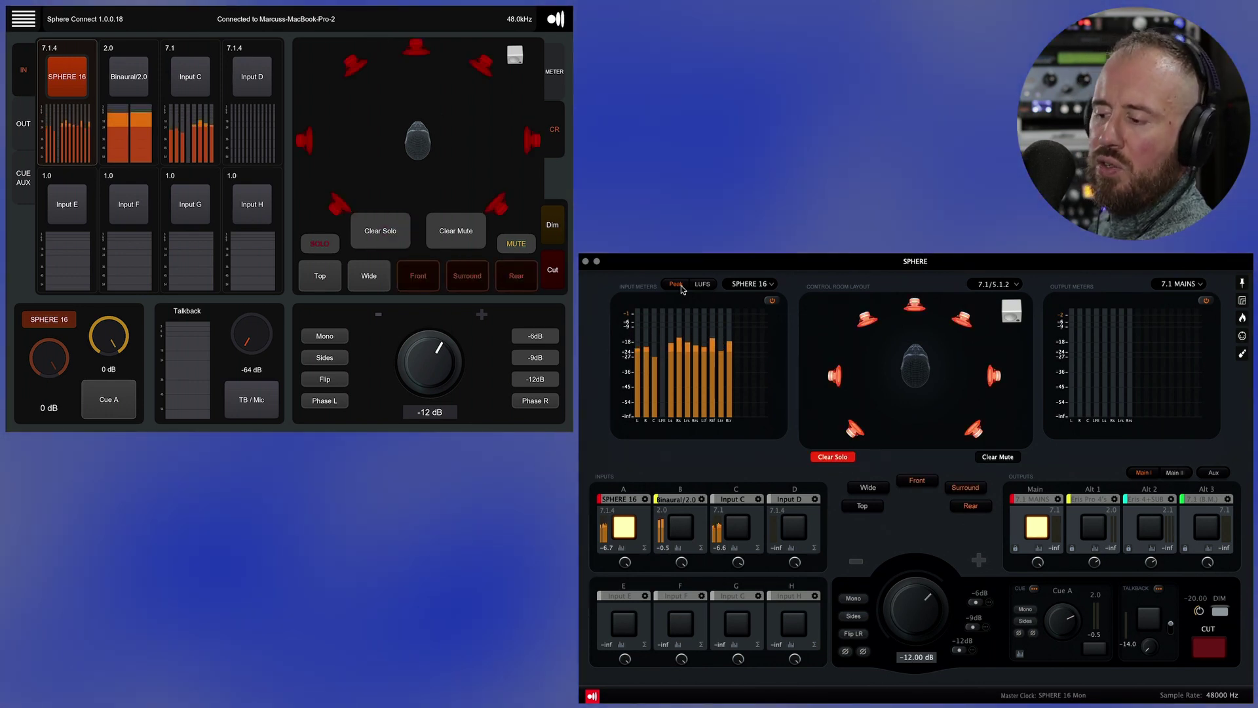
left_click(380, 231)
left_click(418, 276)
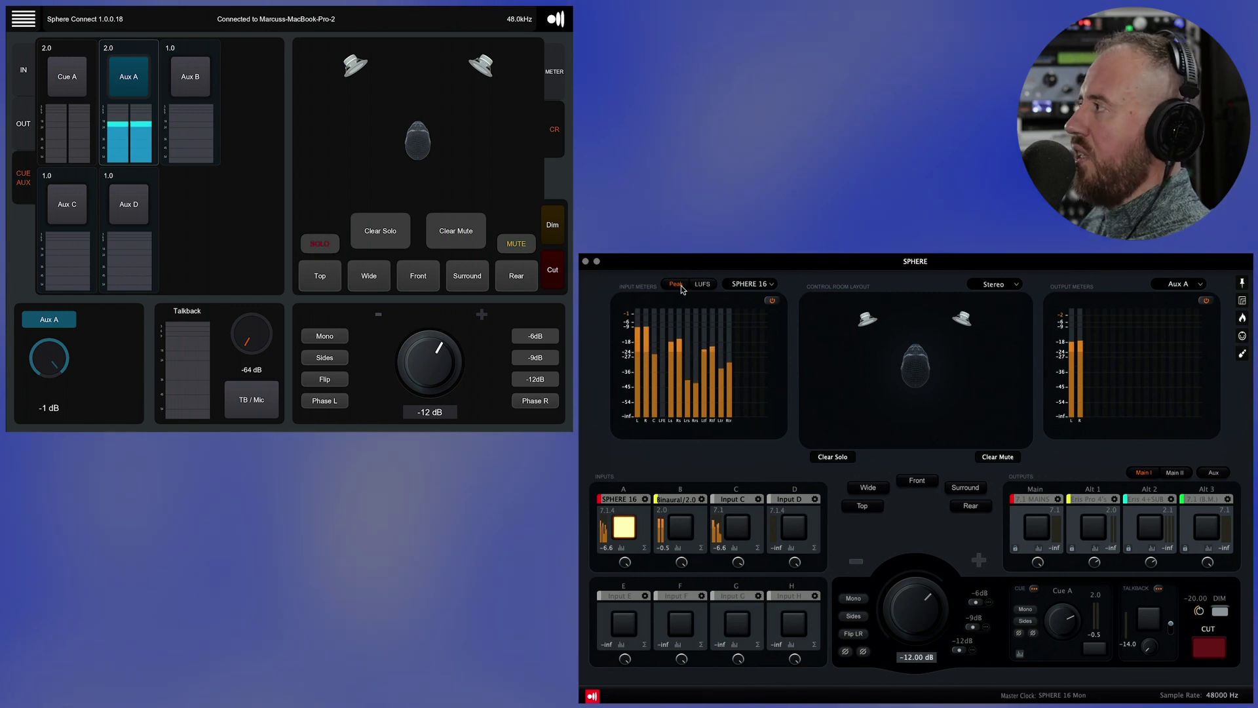
- Examine the Aux A iRender Spatial plugin from the SPHERE 16 input settings and close both windows
left_click(644, 500)
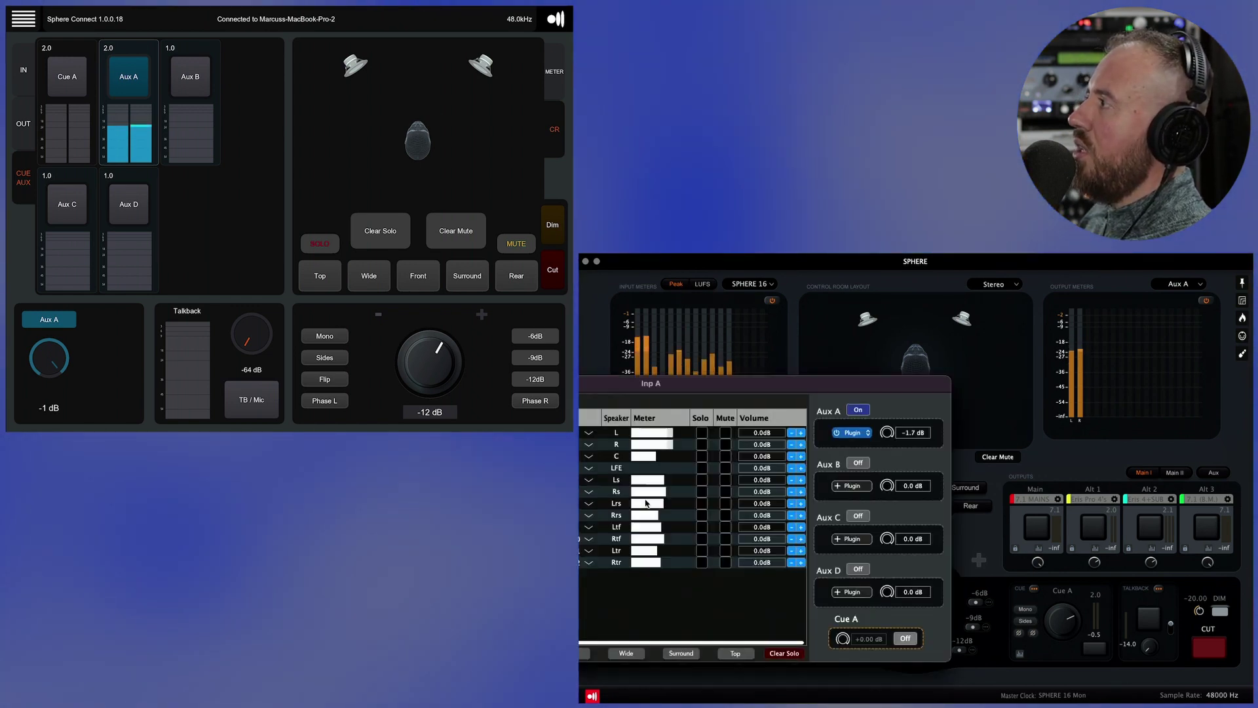
left_click(855, 434)
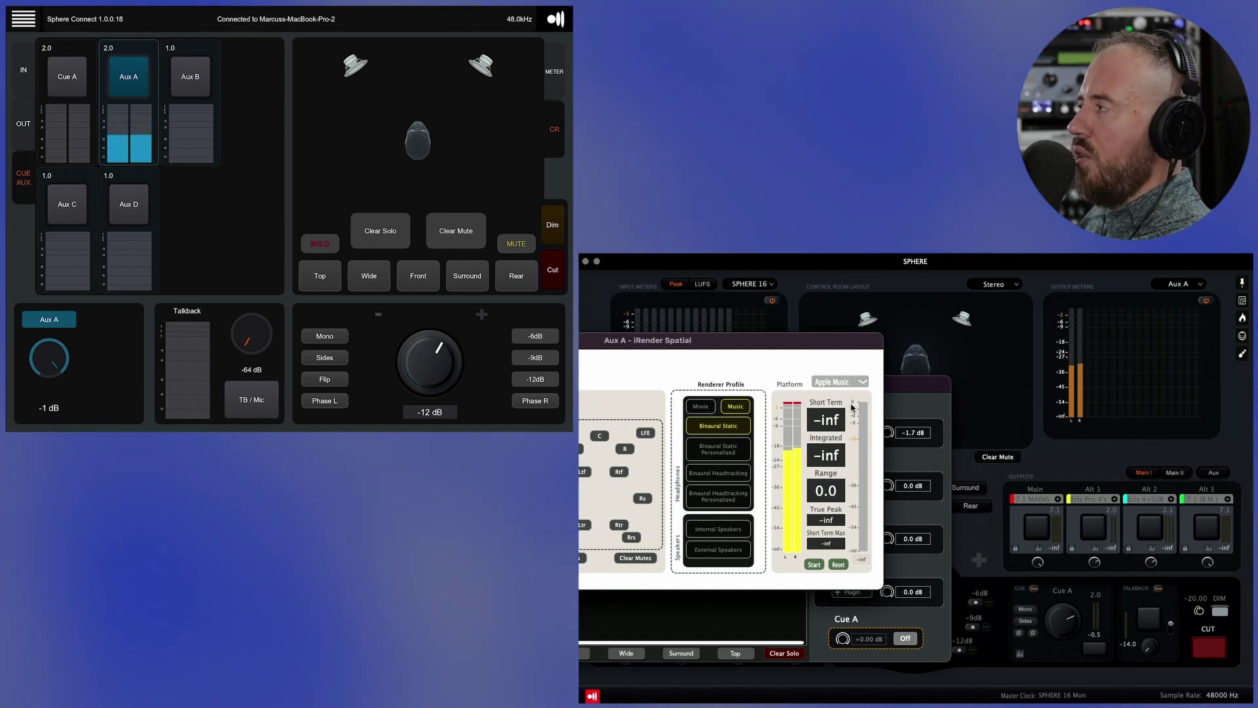
key("super+w")
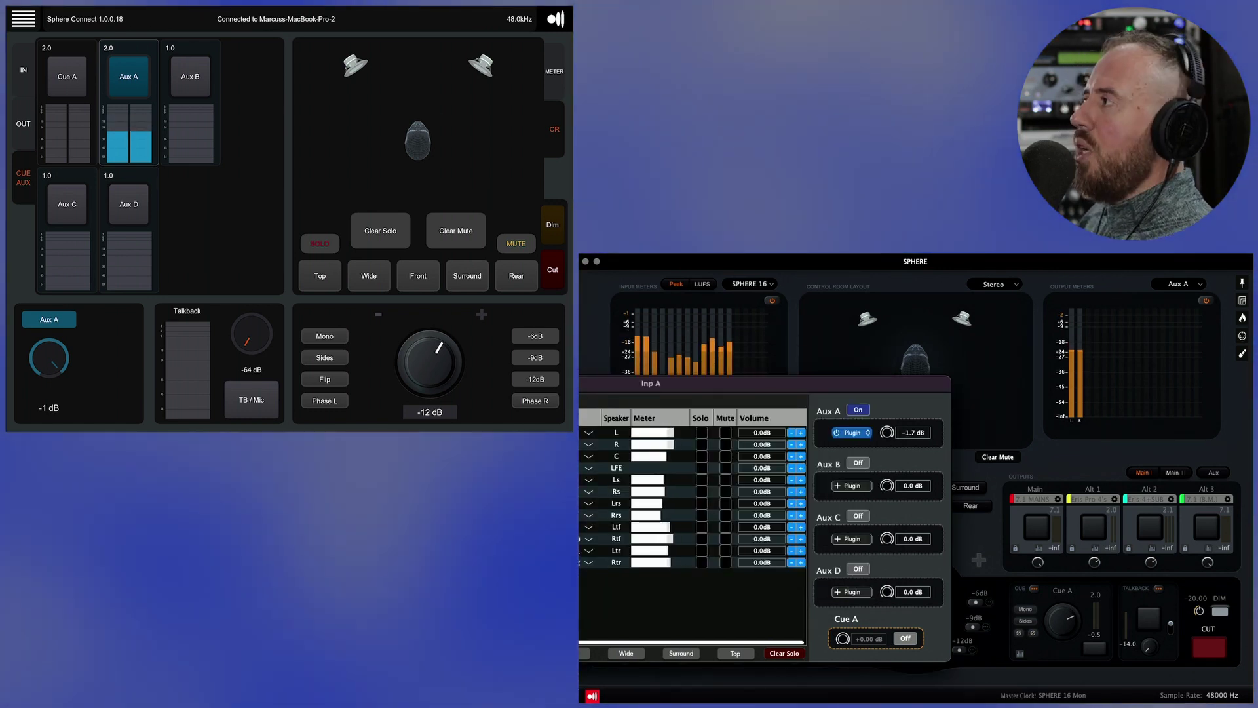
key("super+w")
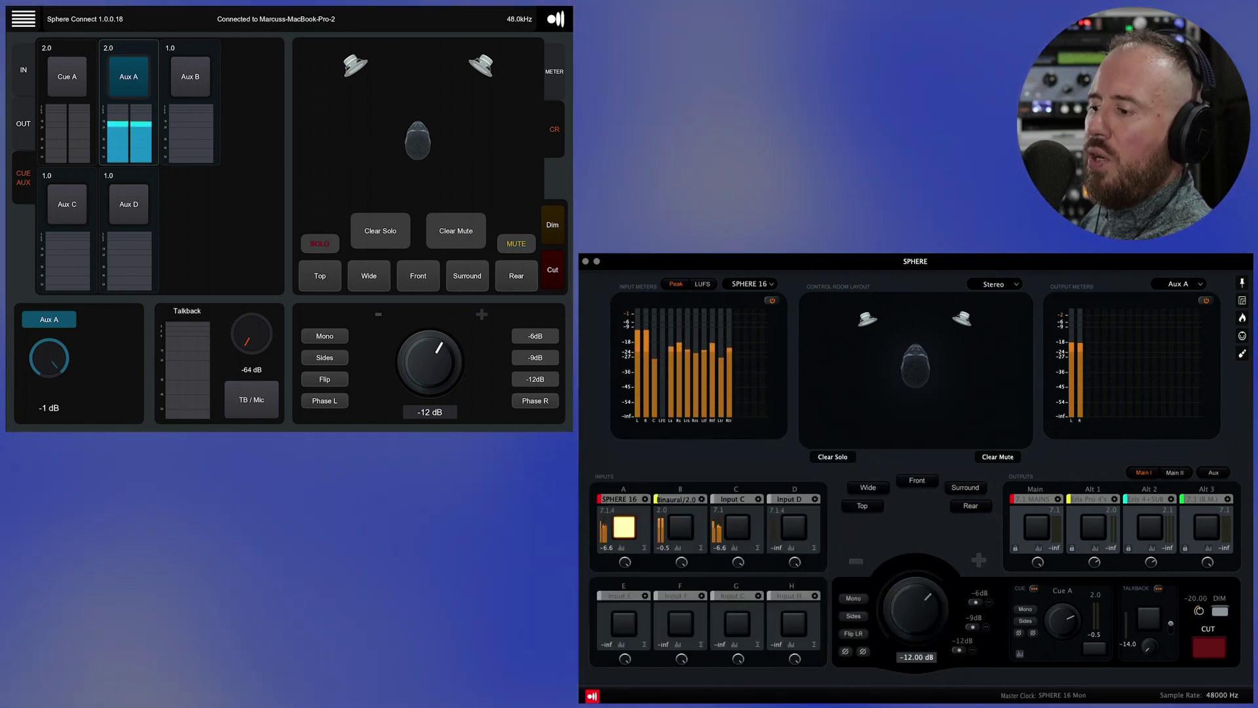
- Toggle Dim on and off from the remote, and do the same repeatedly with Cut
left_click(553, 225)
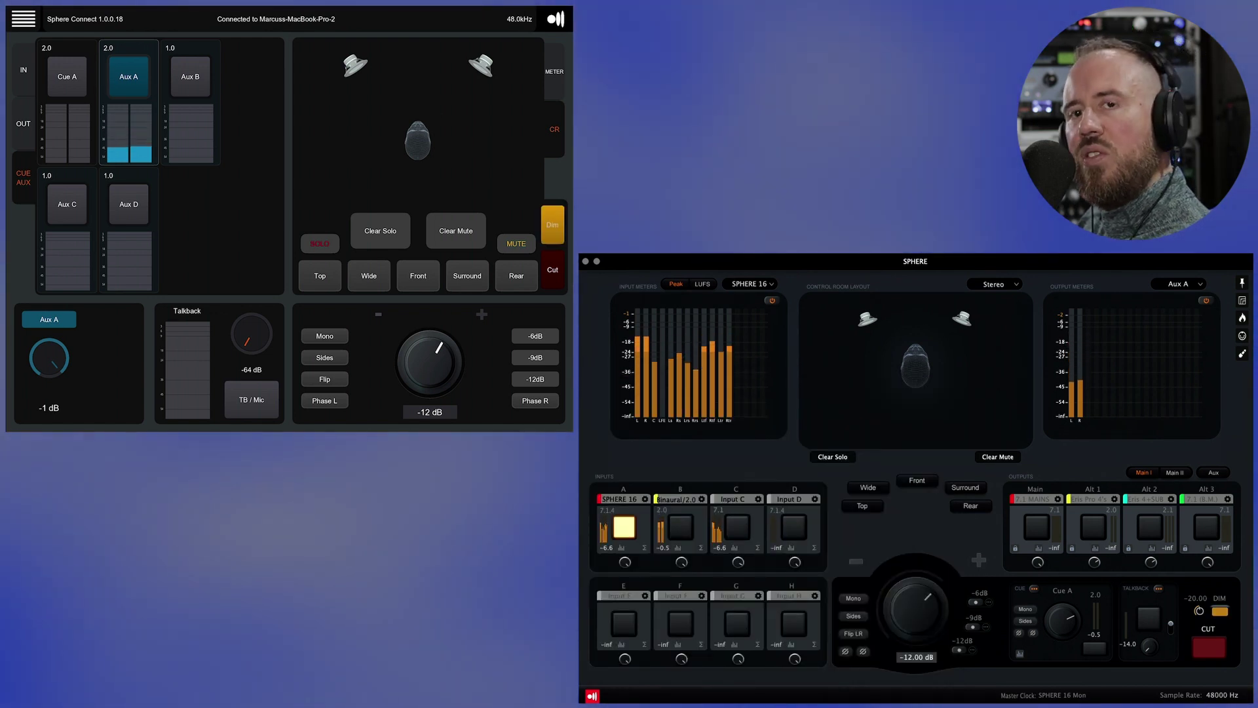
left_click(552, 225)
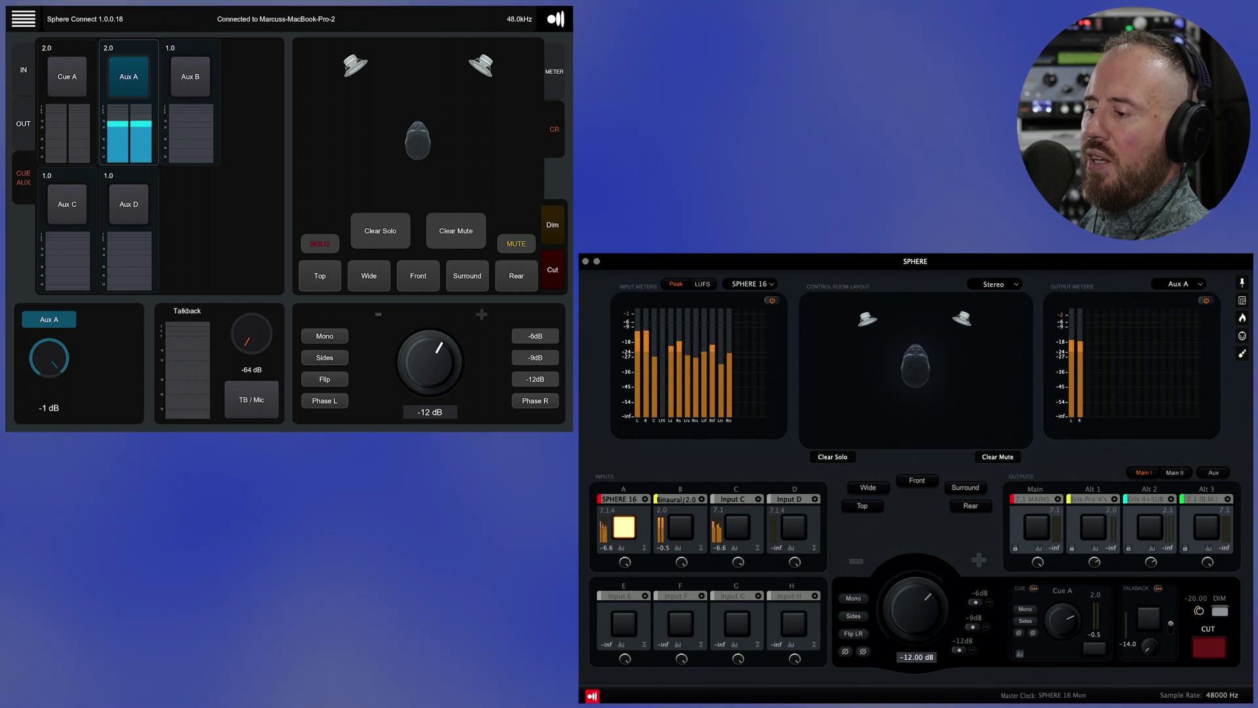
left_click(553, 269)
left_click(553, 270)
left_click(553, 269)
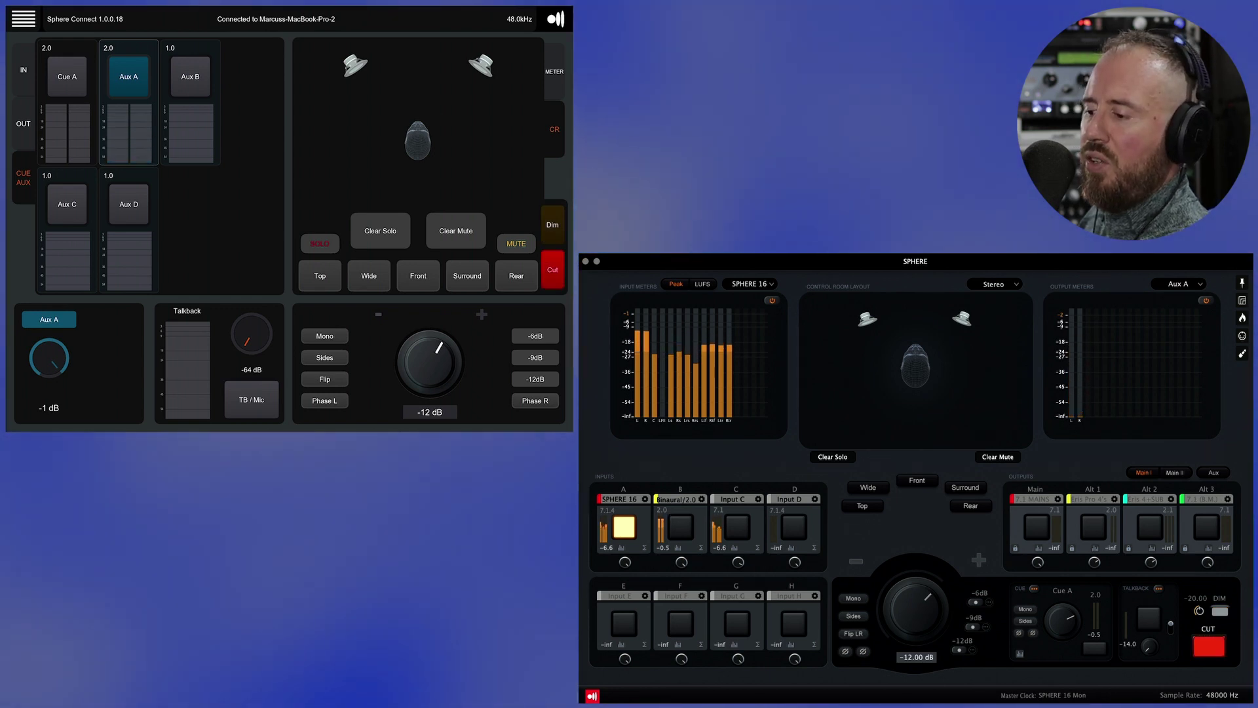
left_click(553, 269)
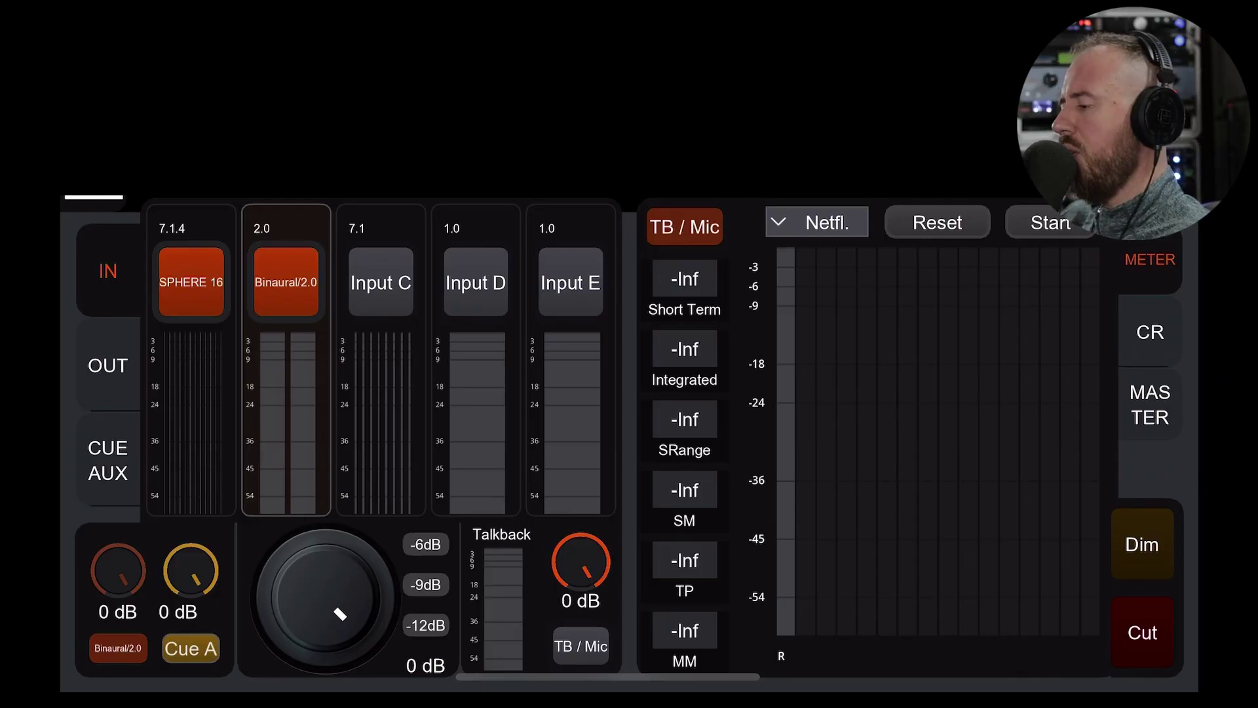
- Look through the outputs, cue and aux channels, control room layout and master controls in the remote's phone layout
left_click(108, 365)
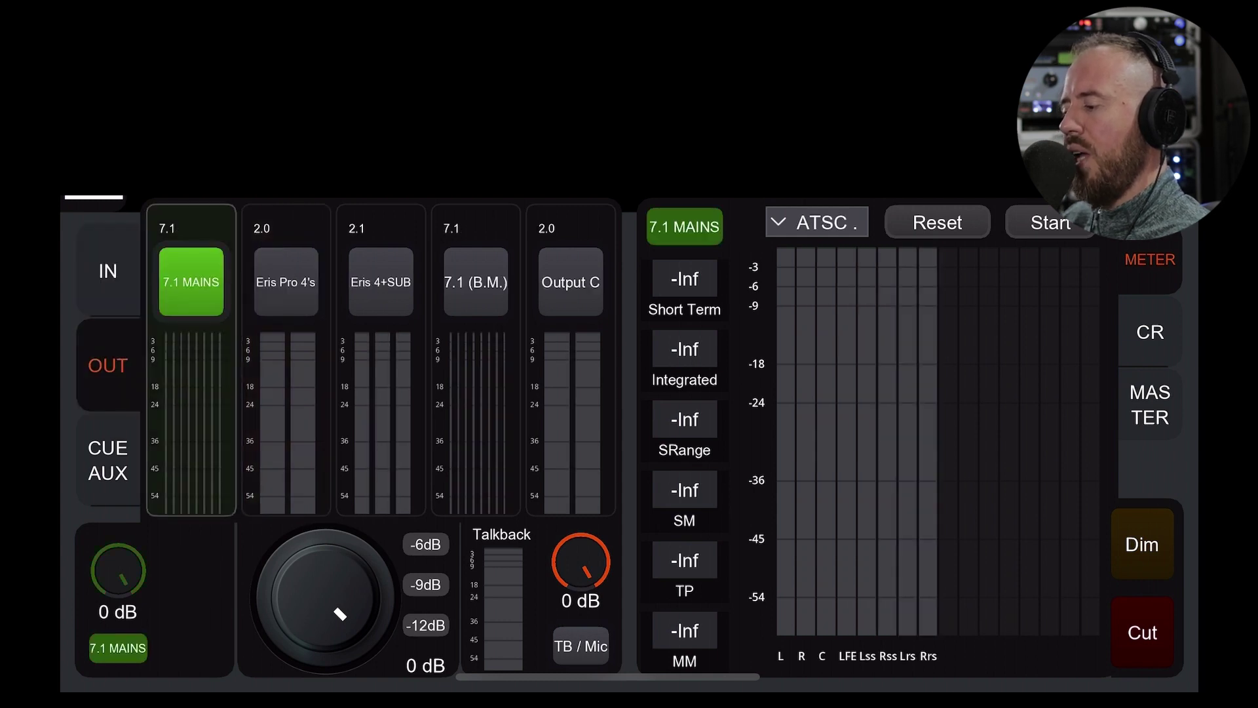
left_click(108, 460)
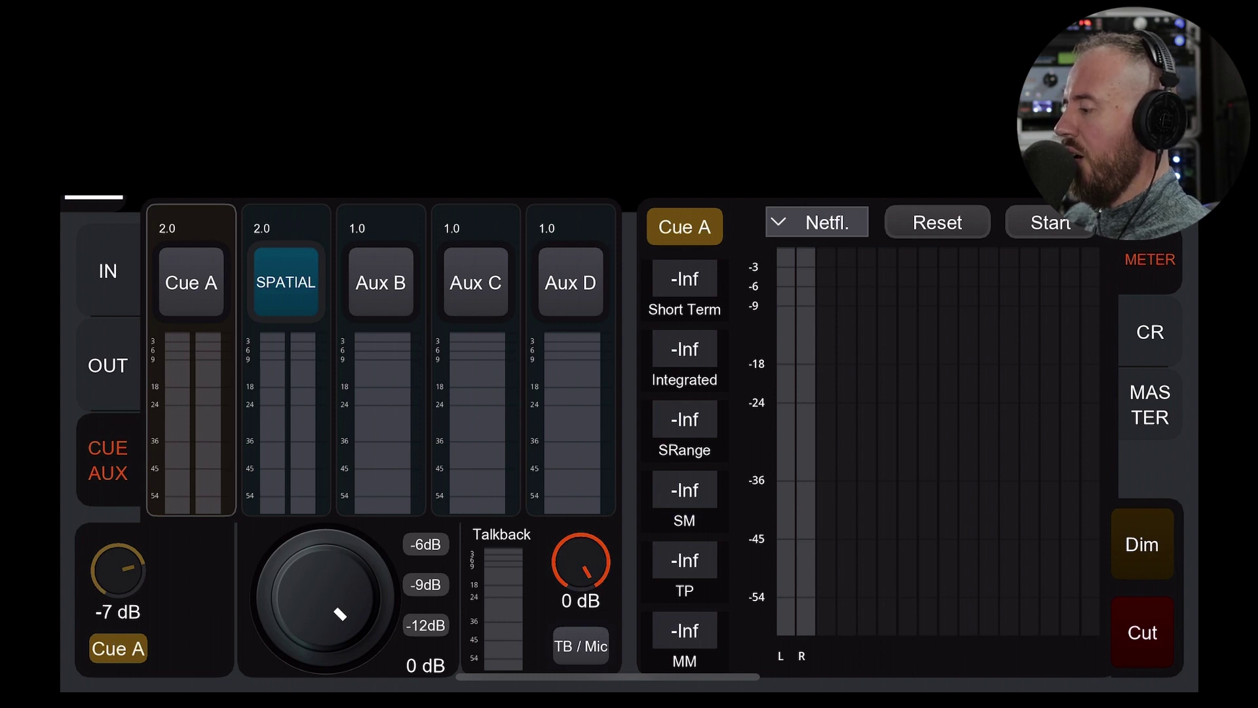
left_click(1150, 332)
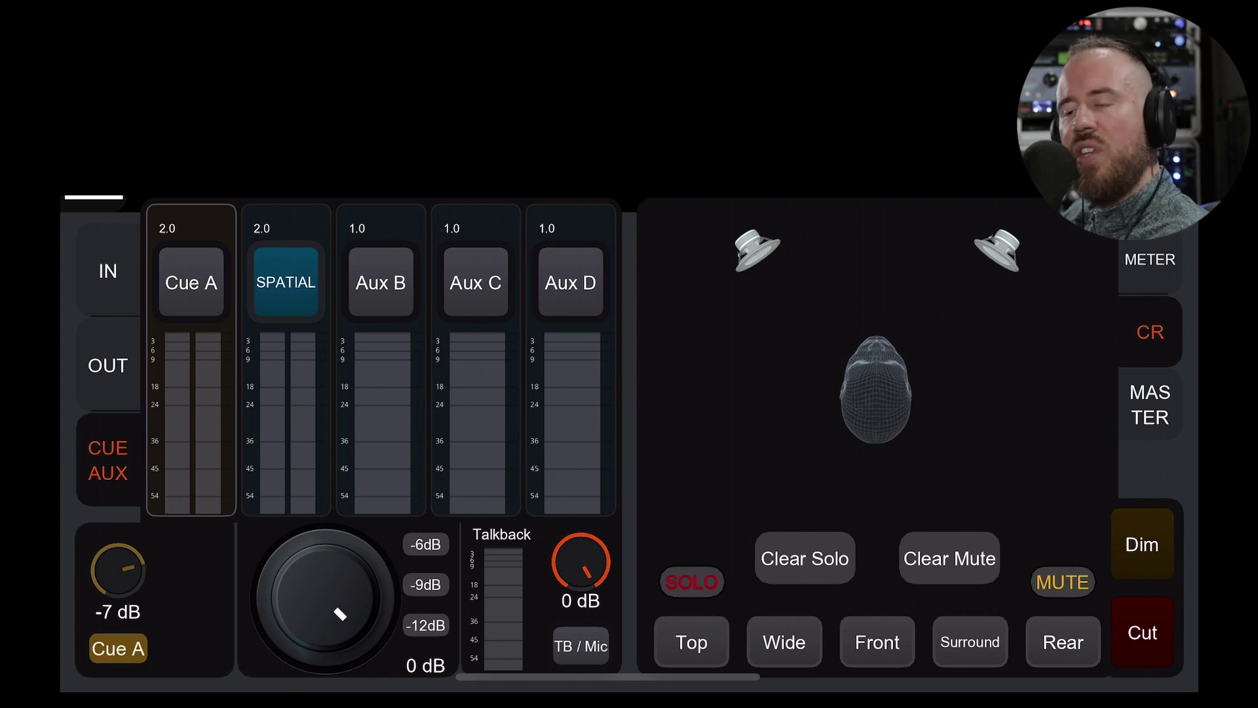
left_click(1151, 404)
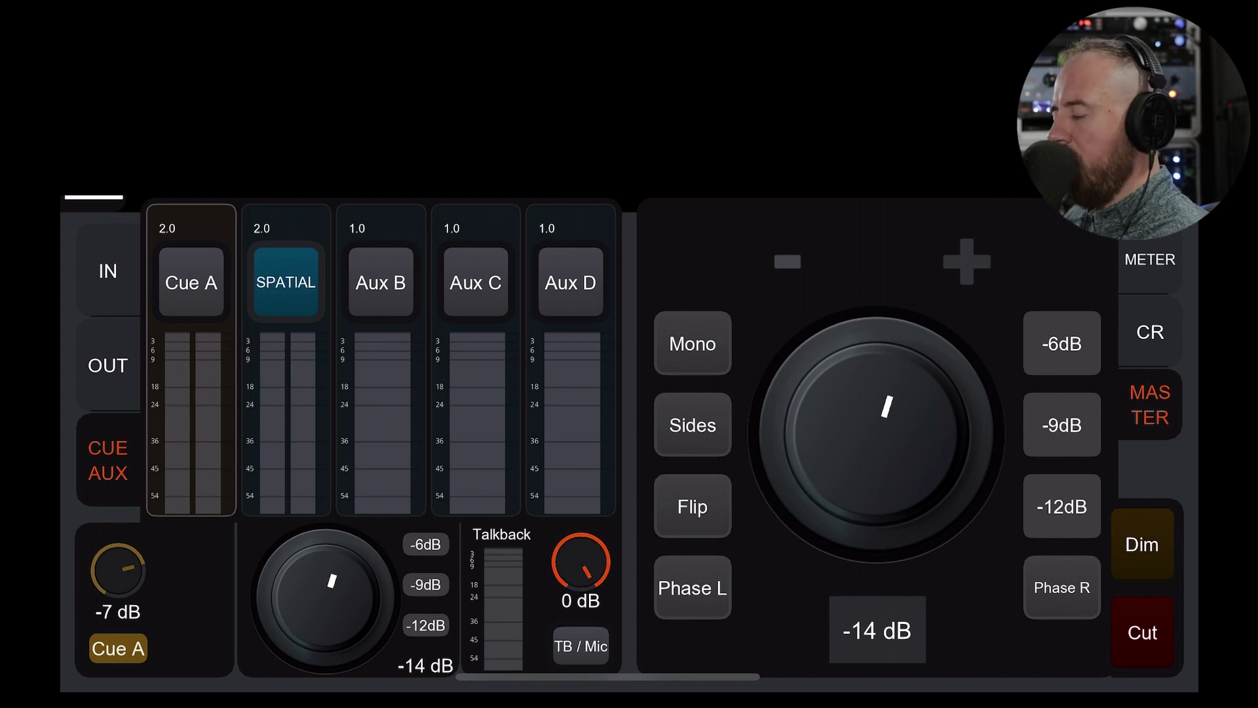
- Toggle Dim, Cut and the talkback mic on and off one after another in the phone layout
left_click(1142, 544)
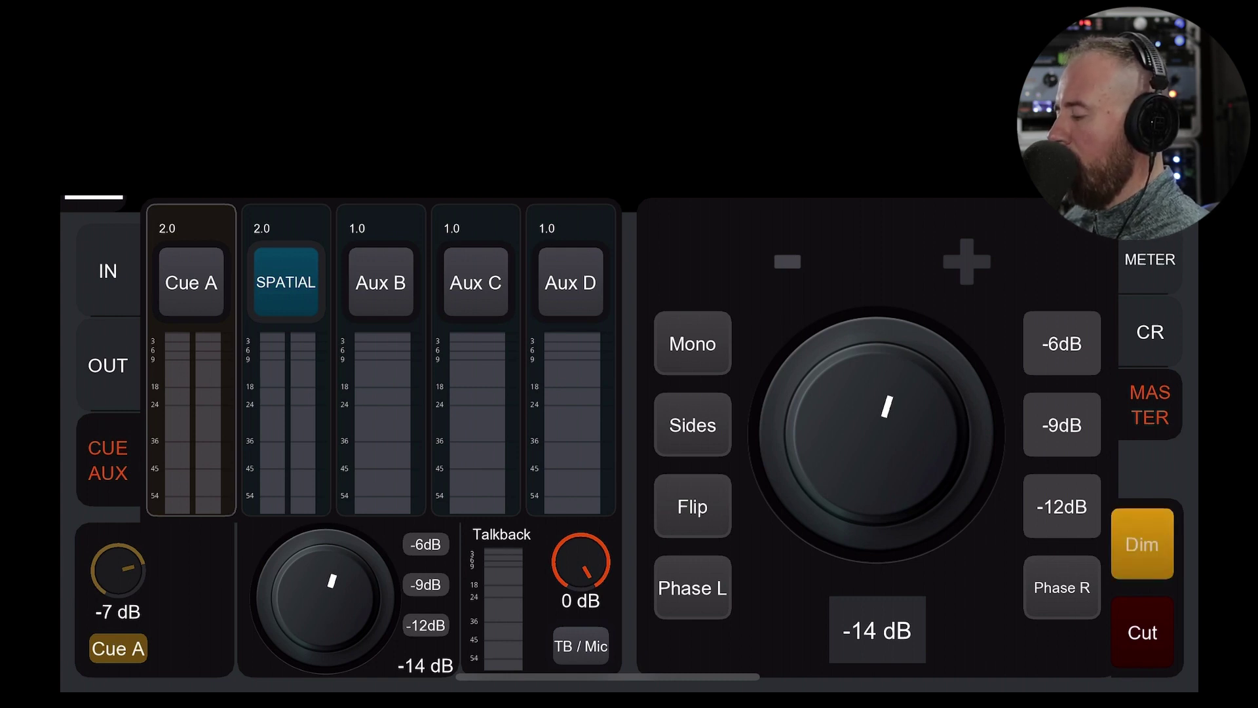
left_click(1142, 544)
left_click(1142, 633)
left_click(1142, 632)
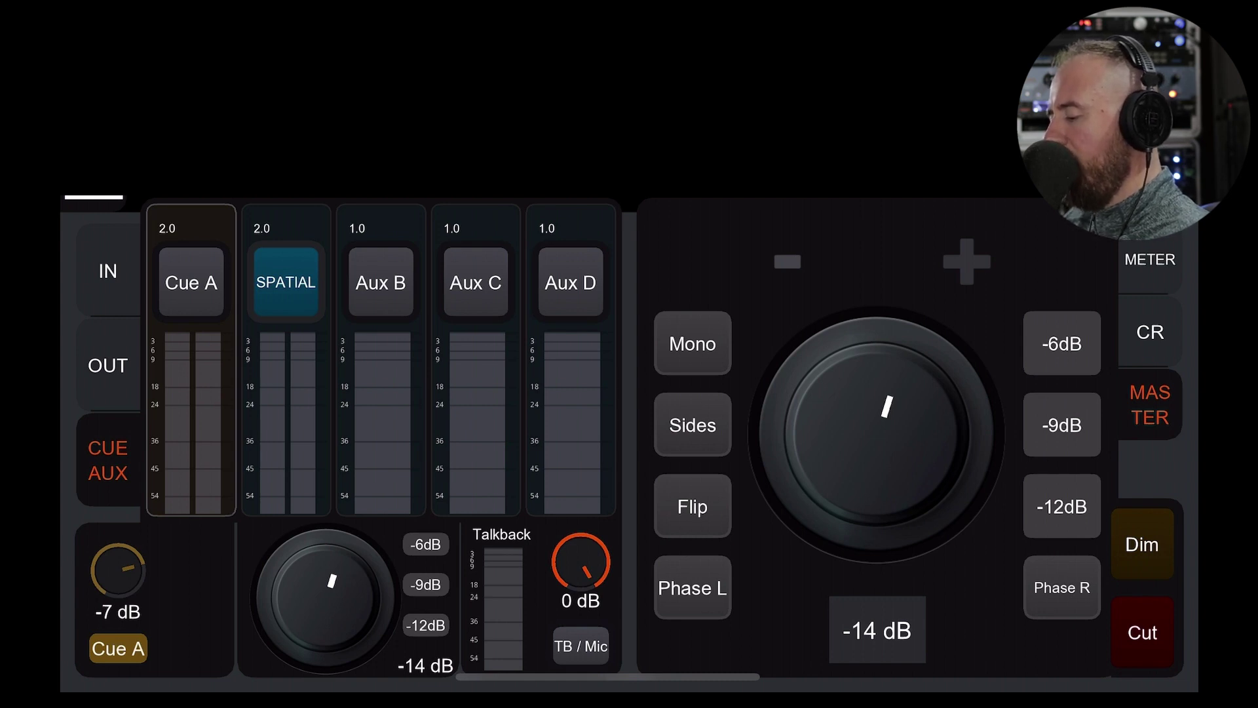
left_click(581, 646)
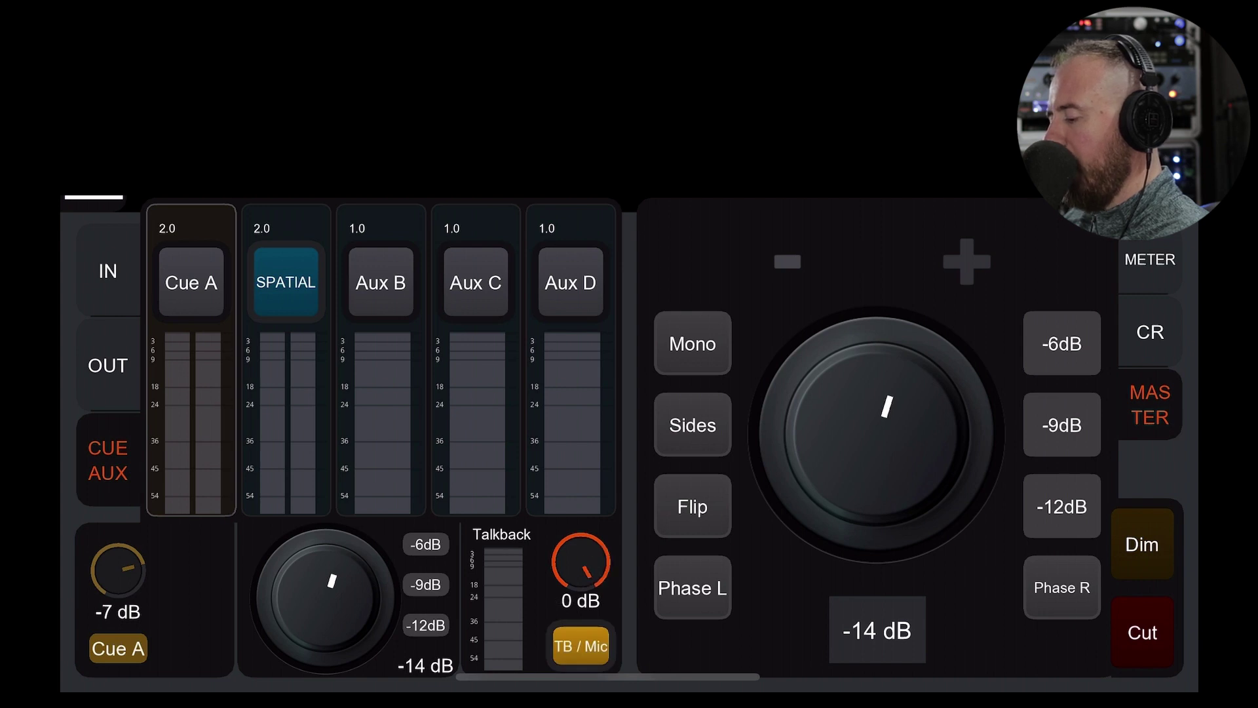
left_click(581, 645)
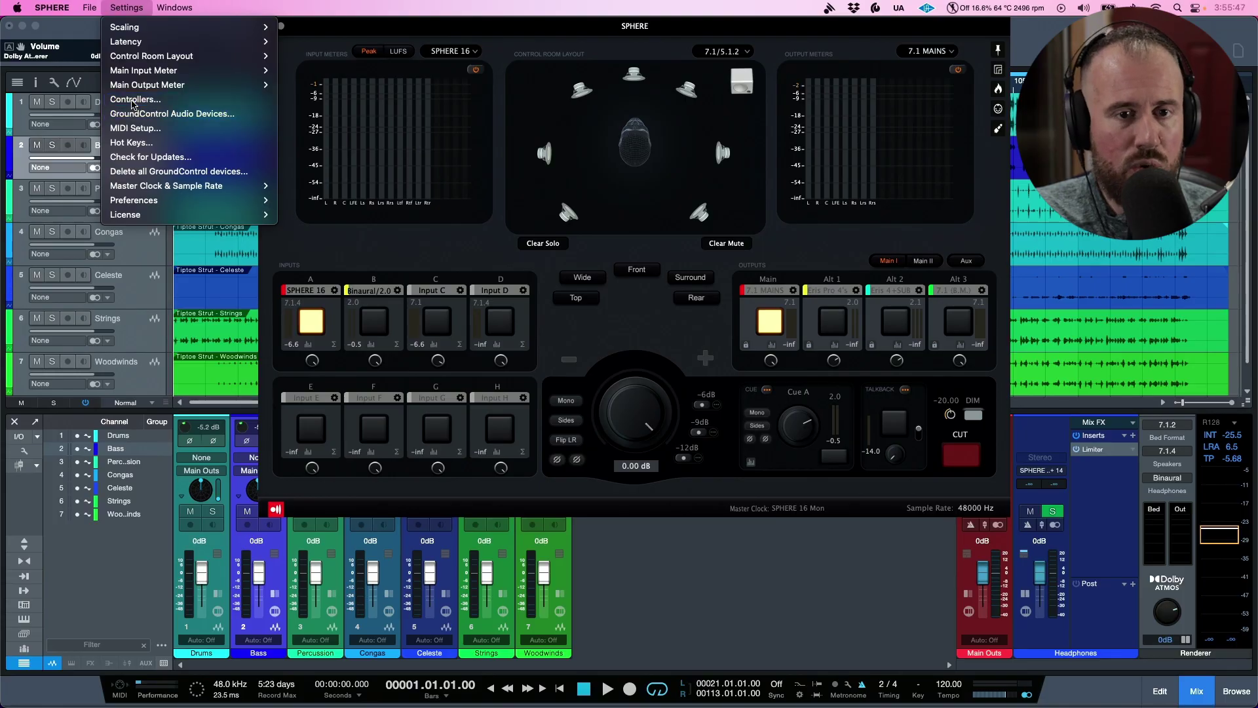
- Open the remote controller connections in SPHERE on the computer
left_click(134, 100)
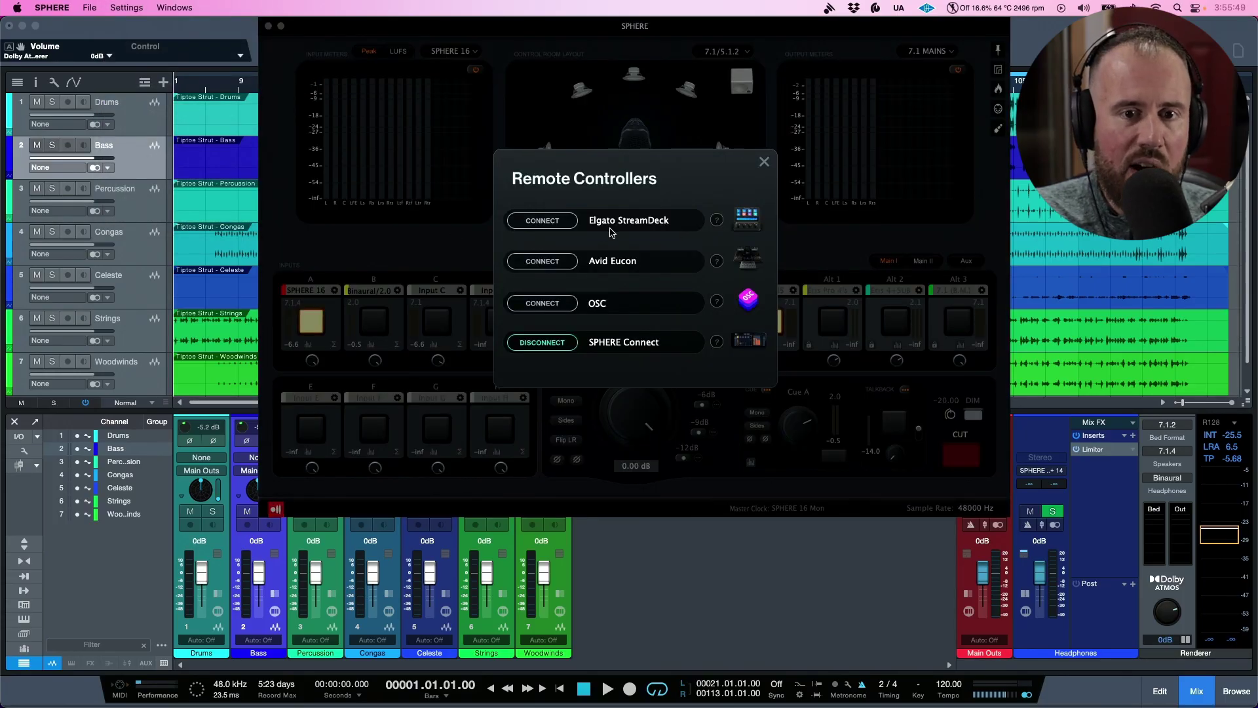